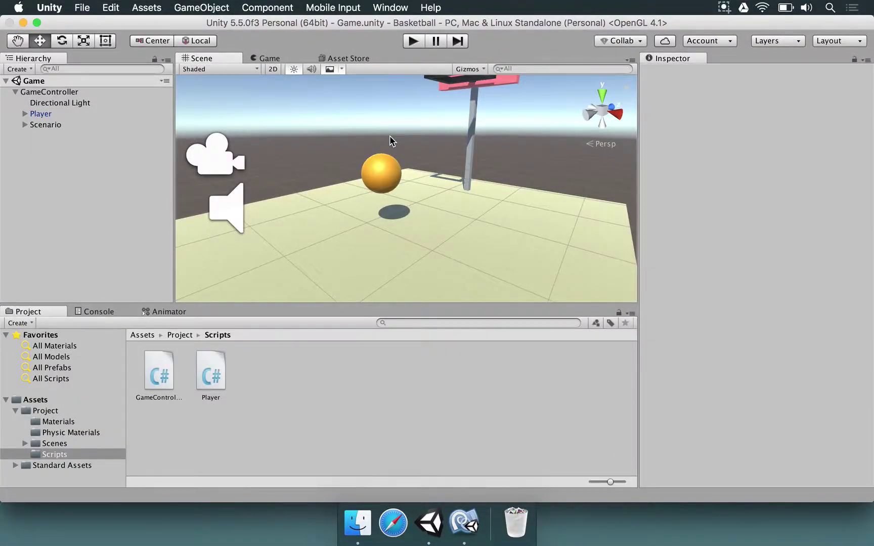
- Collapse Player, expand Scenario, select the Ball and open its right-click creation menu
left_click(25, 114)
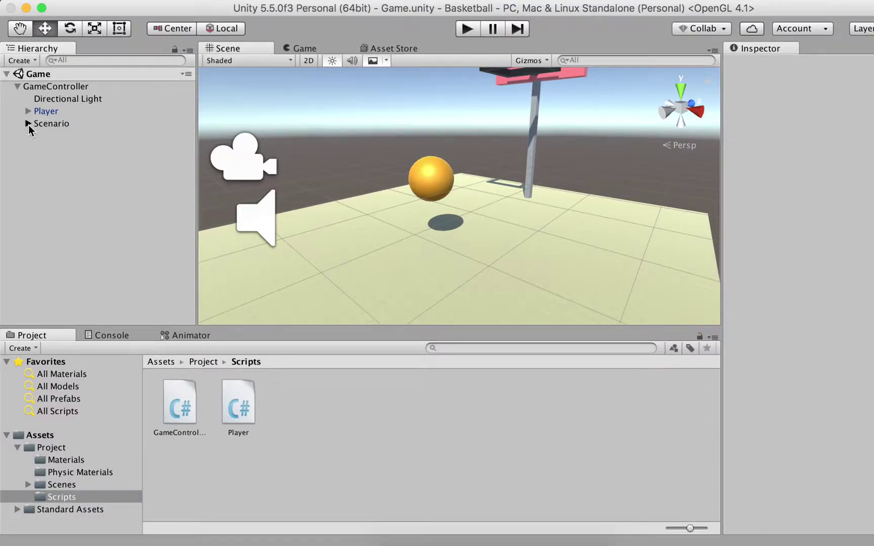
left_click(20, 124)
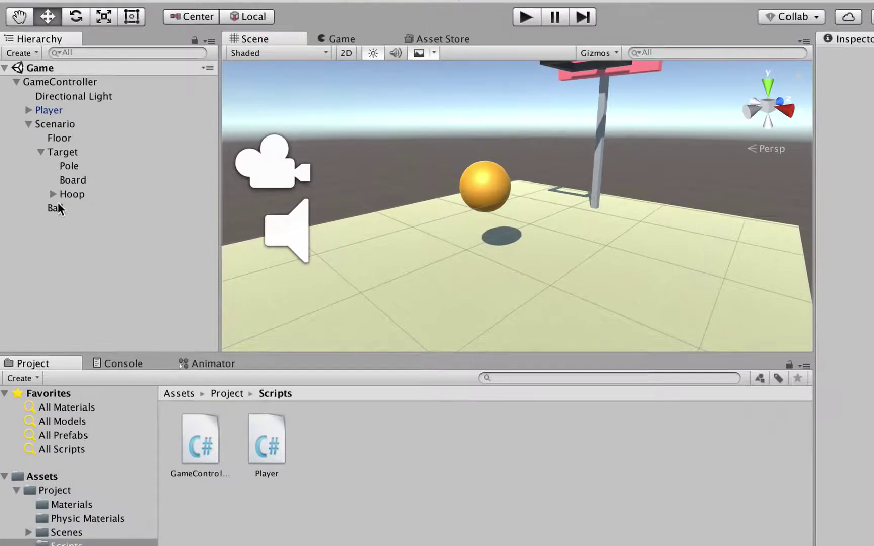
left_click(58, 207)
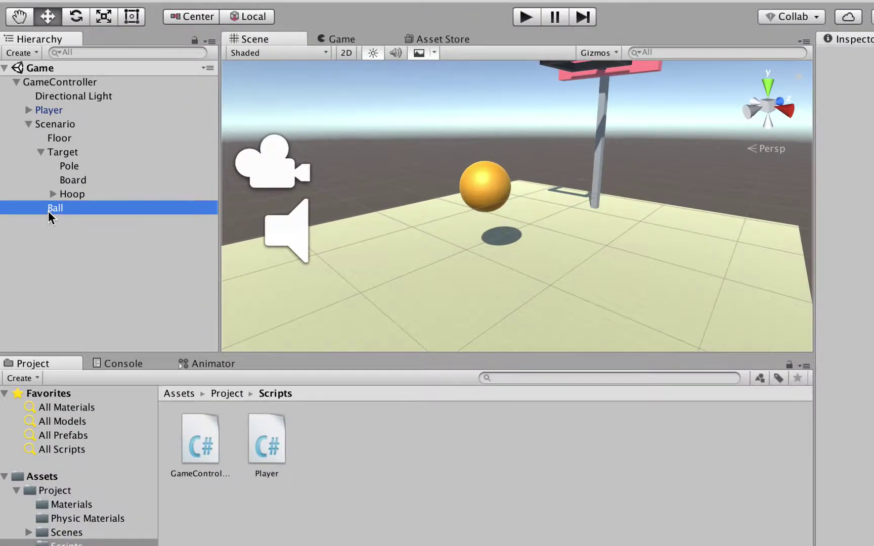
left_click(41, 153)
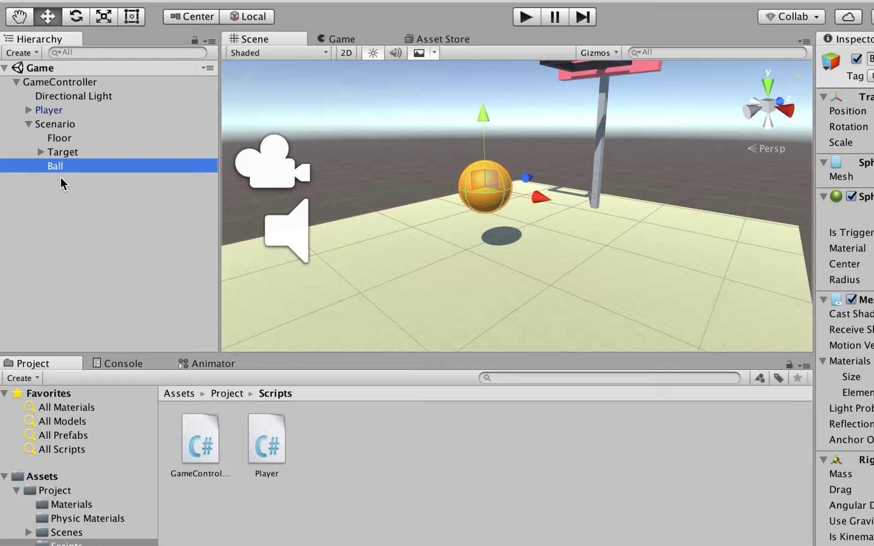
right_click(54, 166)
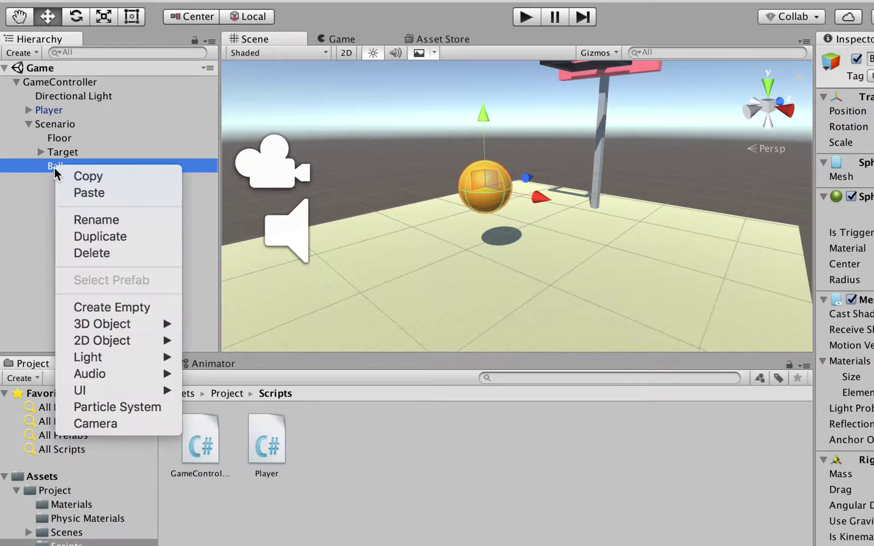
- Add a Particle System as a child of the Ball and orbit the Scene view to inspect it
left_click(104, 407)
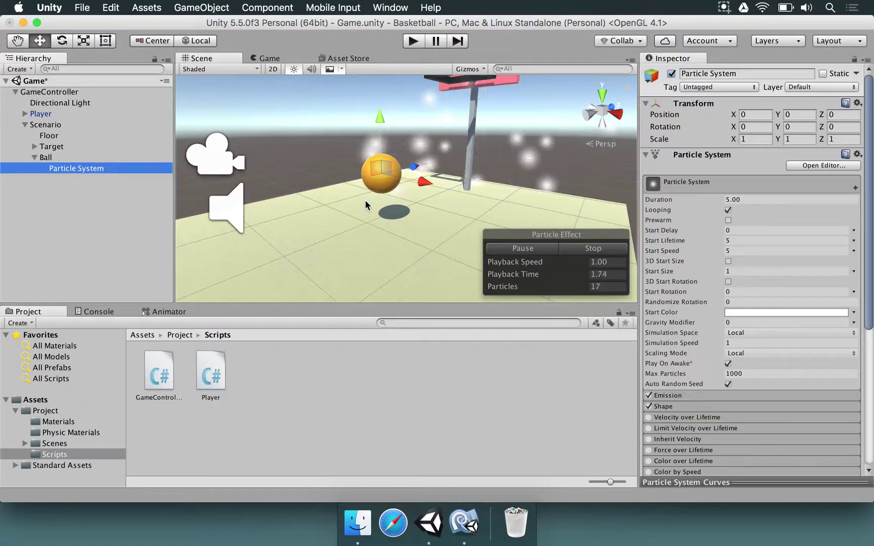
left_click_drag(354, 208, 308, 187, "alt")
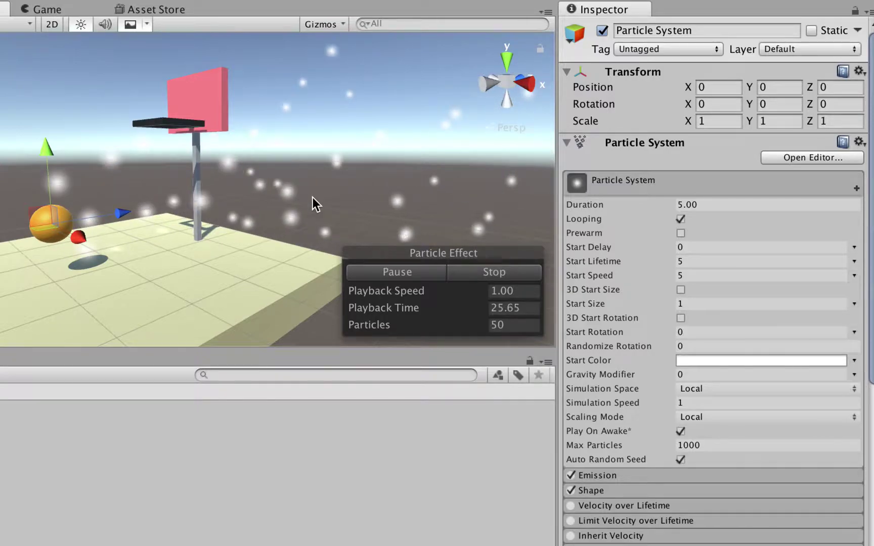
right_click_drag(312, 197, 137, 221)
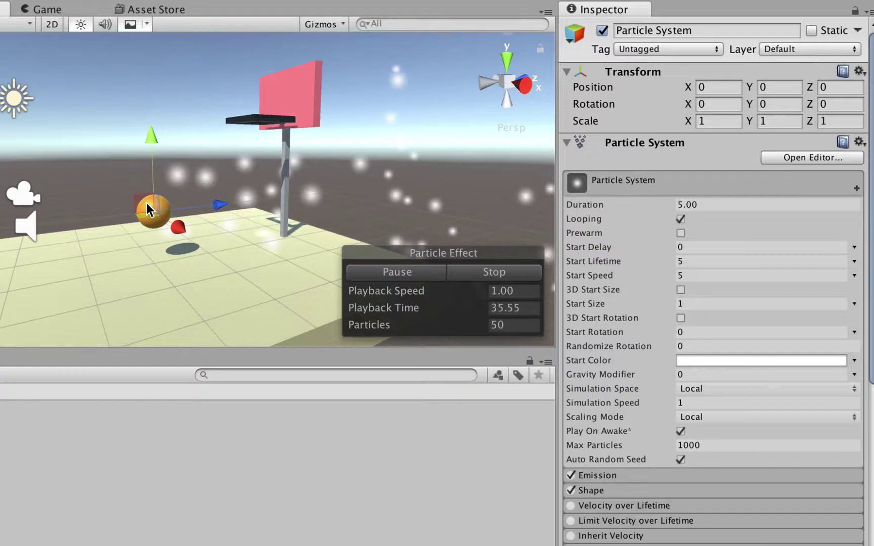
- In the Shape module, change the Ball particle emitter from Cone to Sphere
scroll(673, 250, "down", 5)
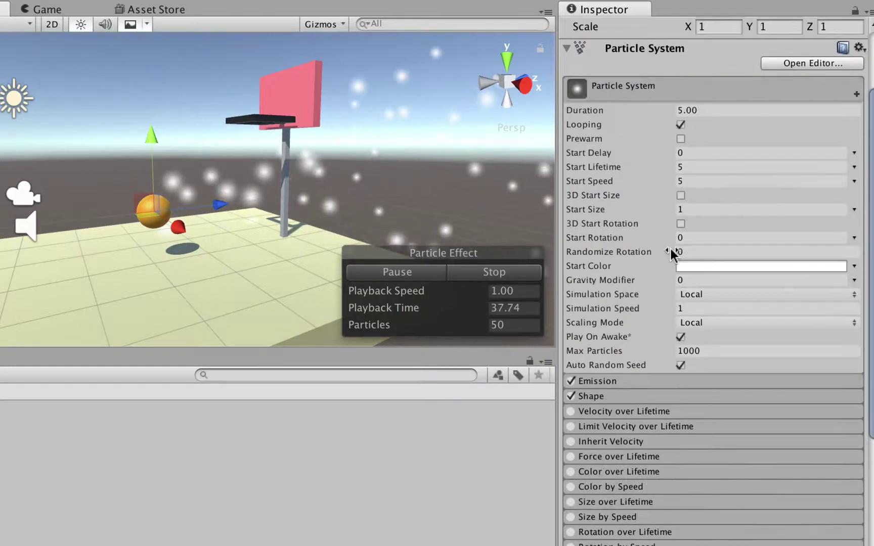
left_click(606, 372)
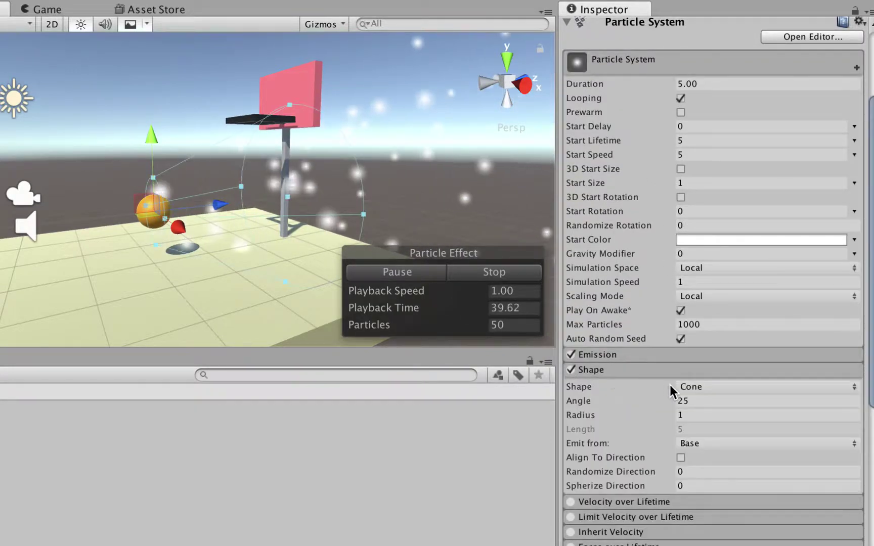
left_click(693, 386)
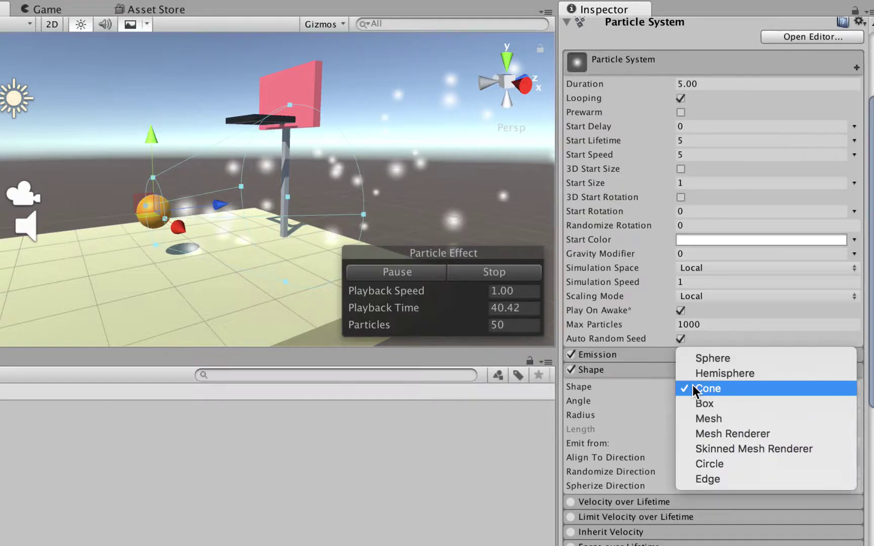
left_click(713, 359)
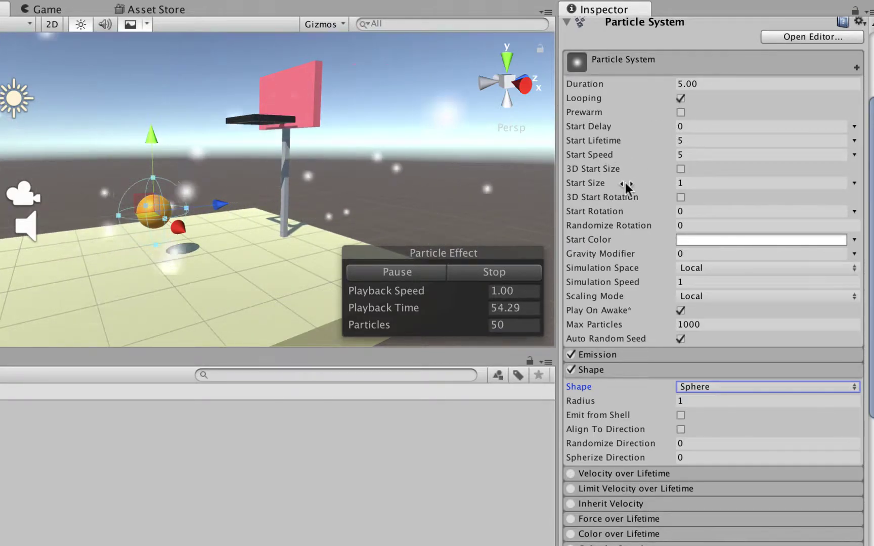
- Set the particles' Start Speed to 1, Start Size to 0.3 and Start Lifetime to 0.5
left_click(691, 155)
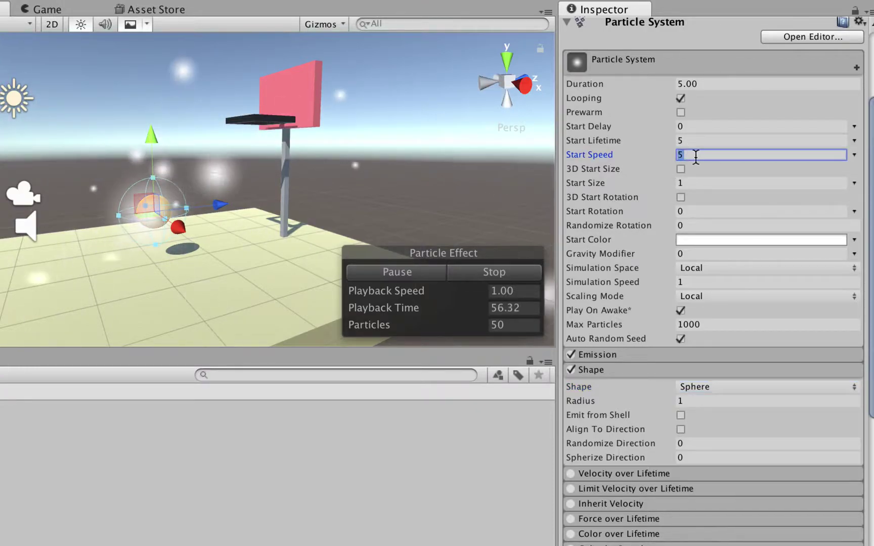
type("1")
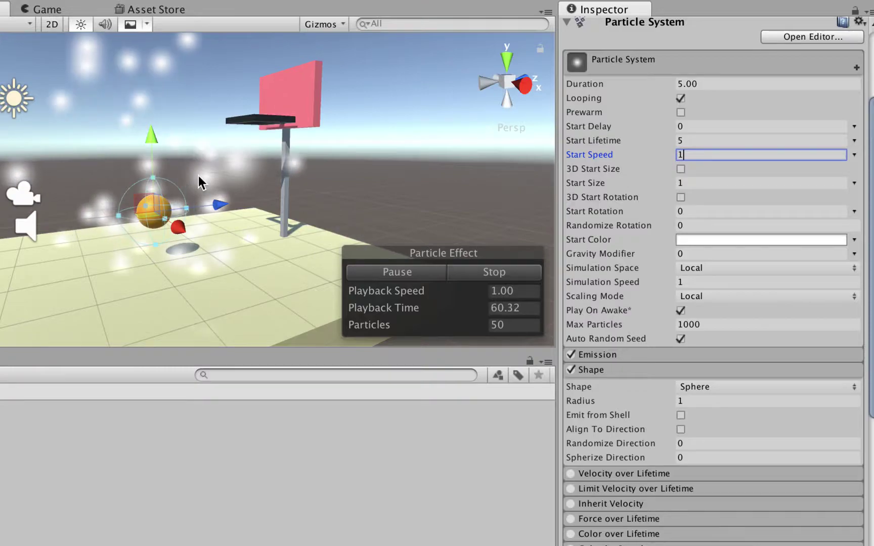
left_click(706, 185)
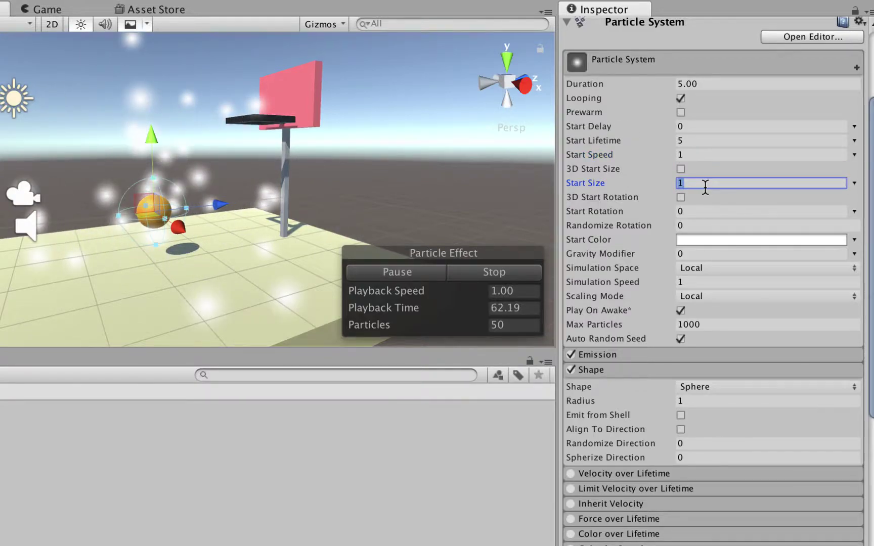
type("0.3")
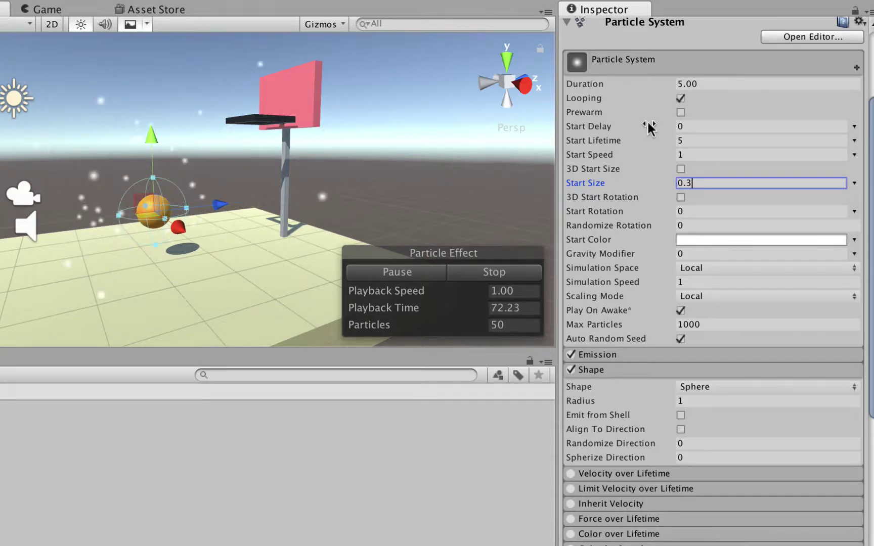
left_click(690, 141)
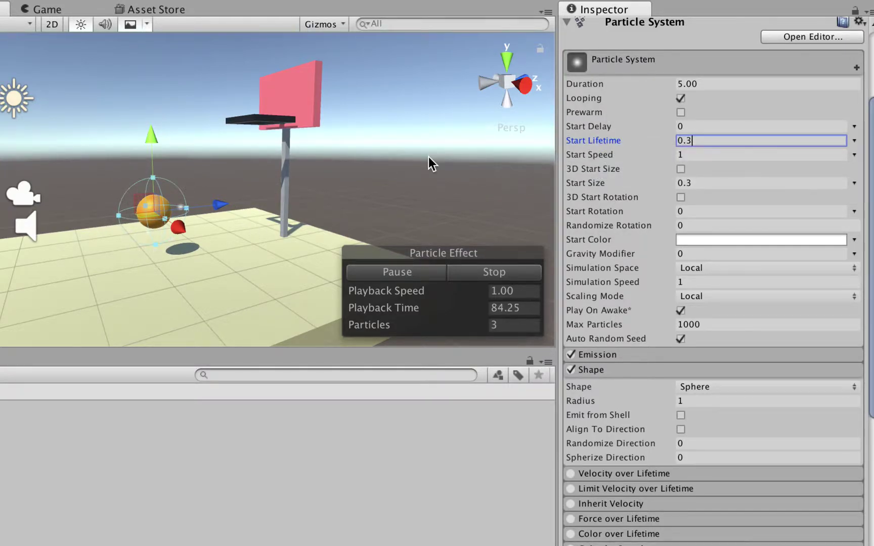
left_click_drag(182, 204, 224, 212, "alt")
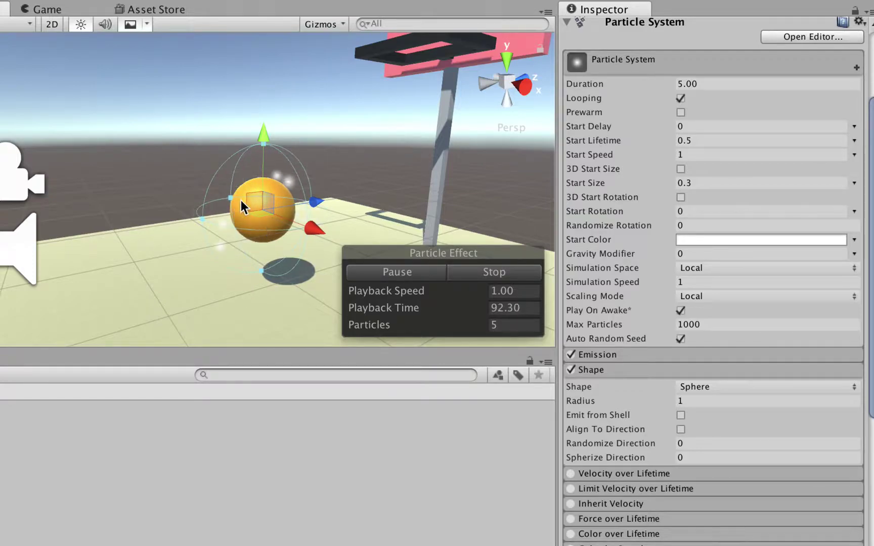
- Raise Emission Rate over Time to 50 and orbit around the glowing ball
left_click(599, 354)
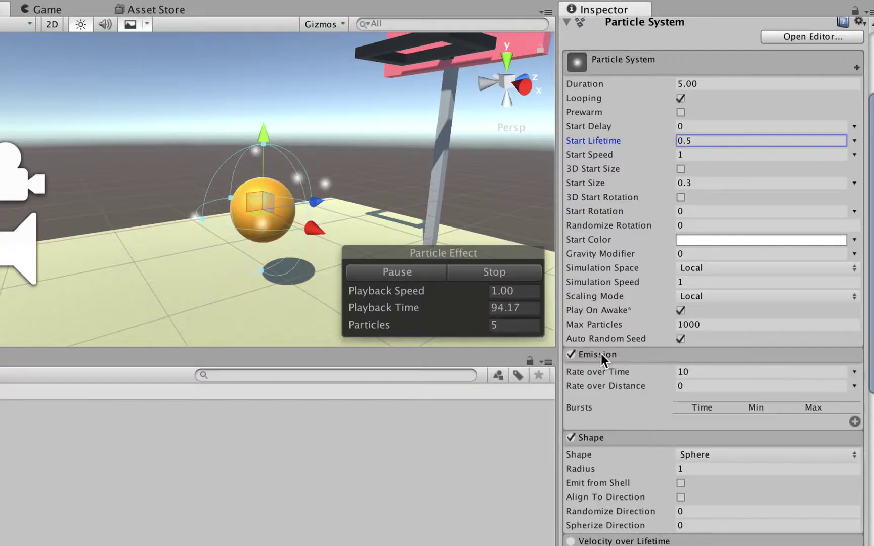
left_click(708, 372)
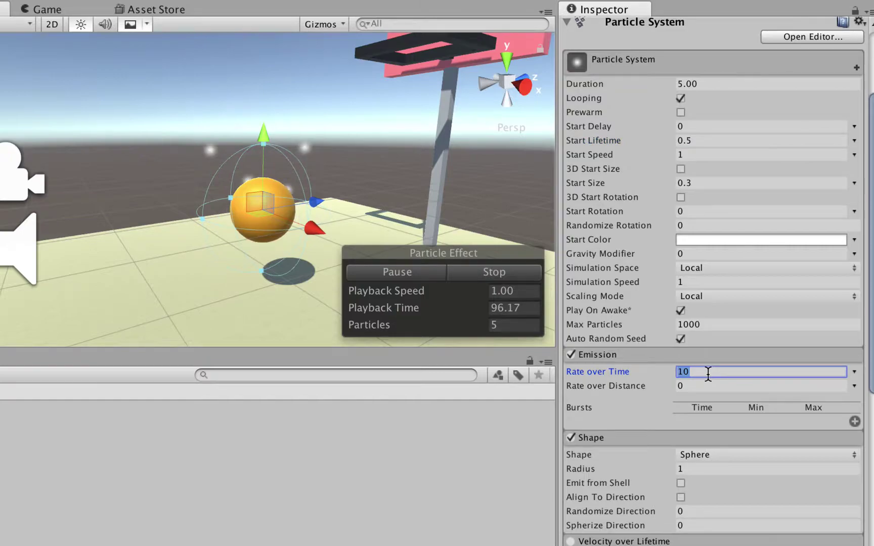
type("50")
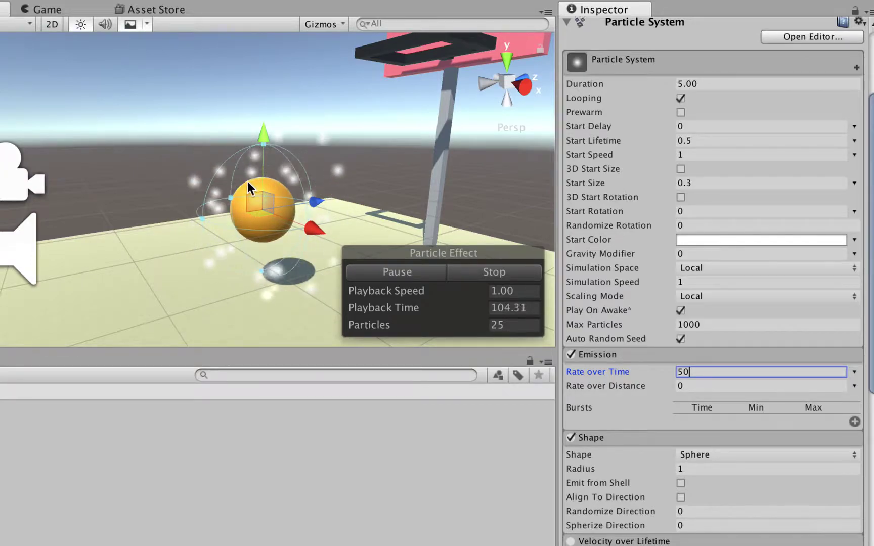
left_click_drag(260, 185, 301, 166, "alt")
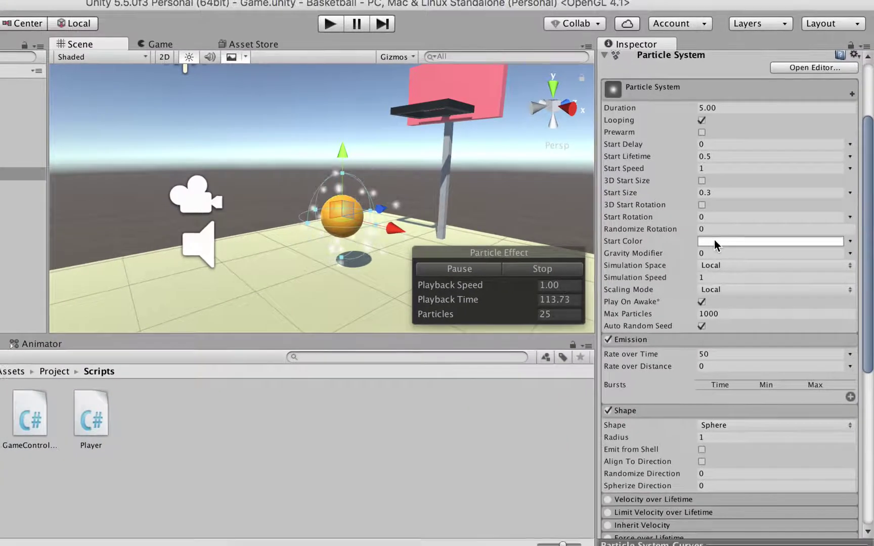
- Enable the Color over Lifetime module and fold away the Color by Speed module
scroll(717, 245, "down", 3)
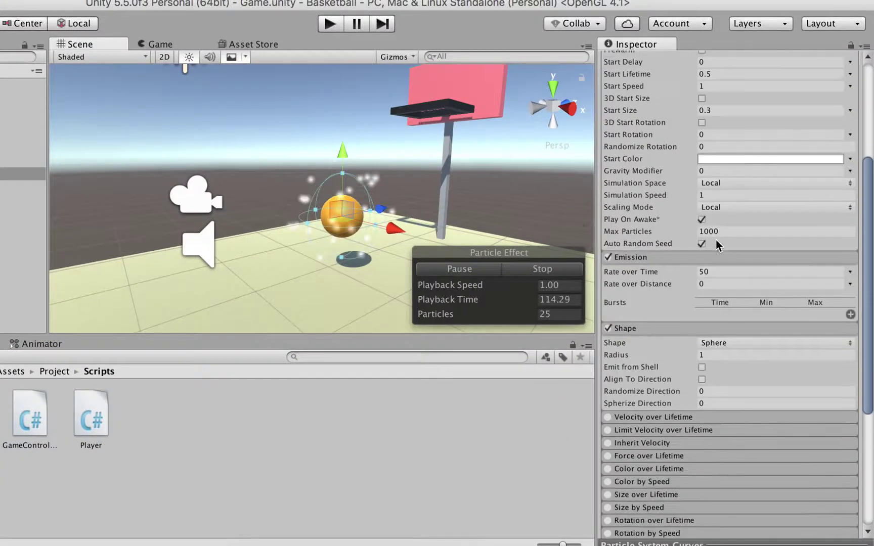
scroll(715, 240, "down", 3)
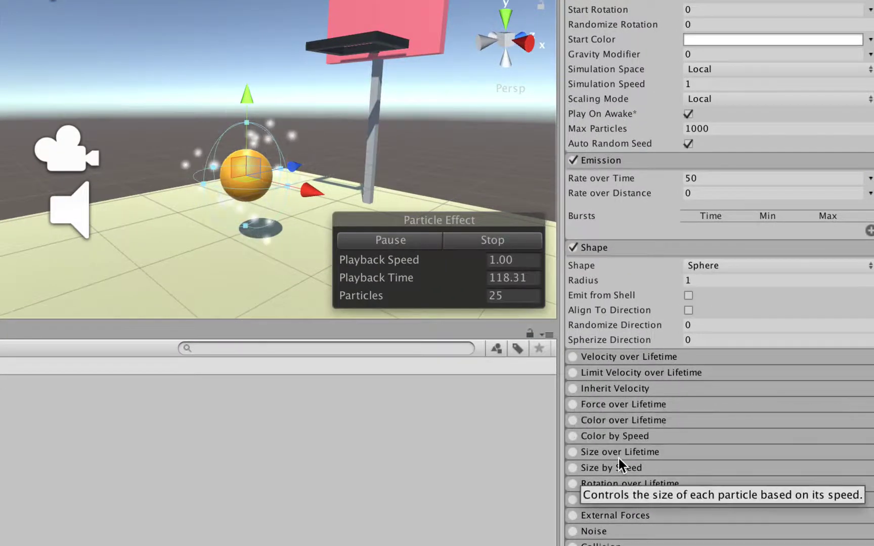
left_click(625, 436)
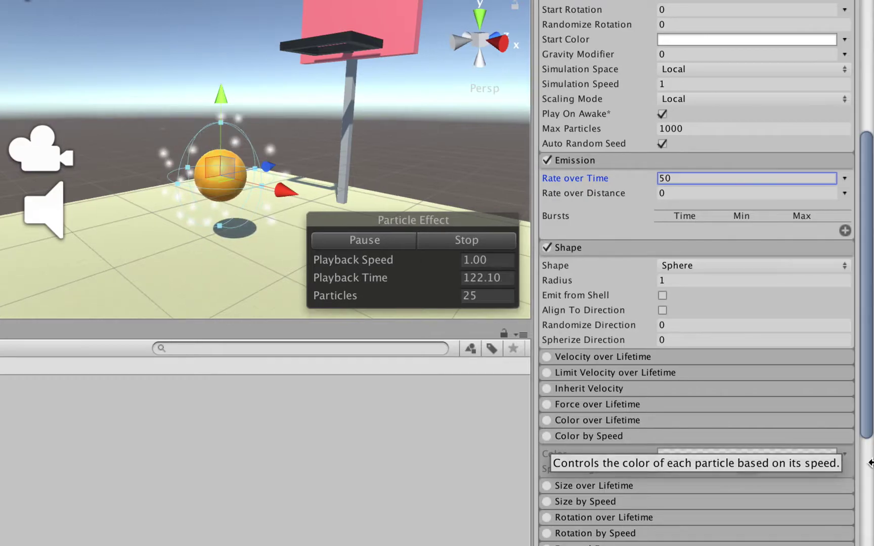
left_click(592, 421)
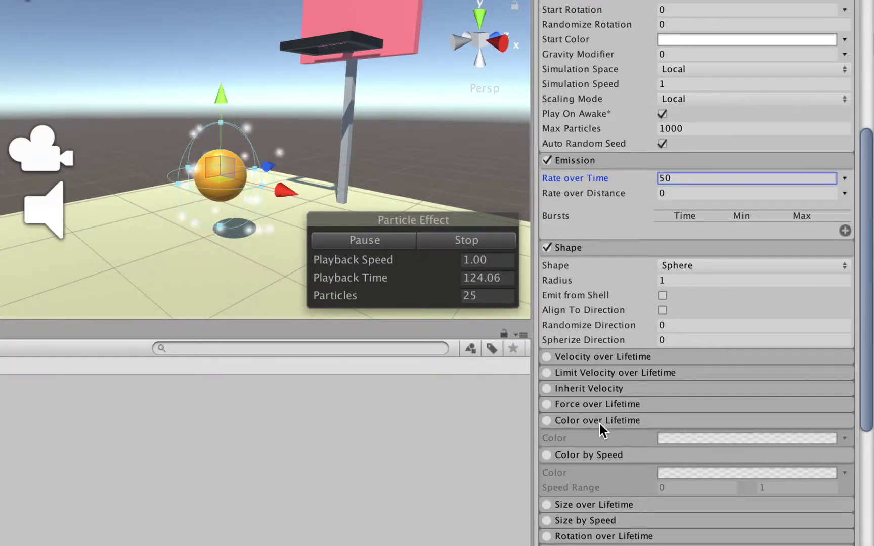
left_click(547, 421)
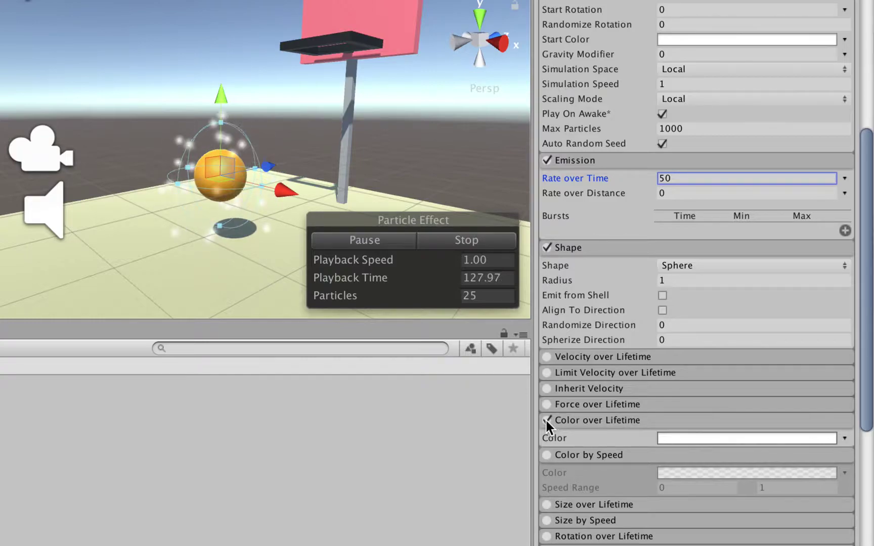
left_click(567, 453)
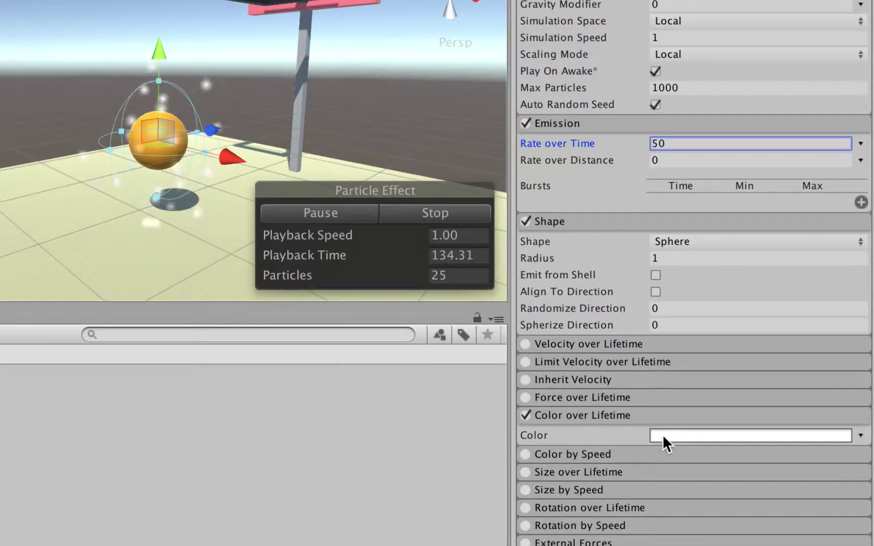
- Open the Color over Lifetime gradient and make its starting key red
left_click(664, 435)
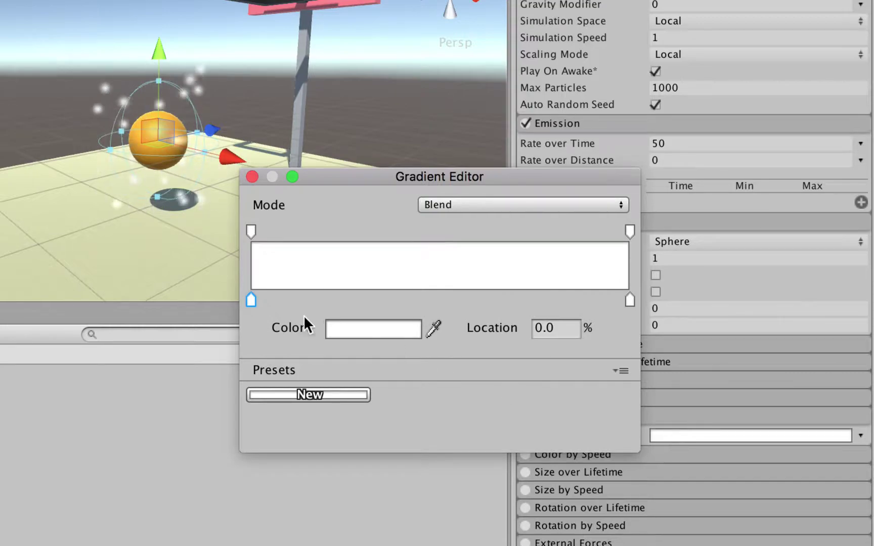
double_click(250, 301)
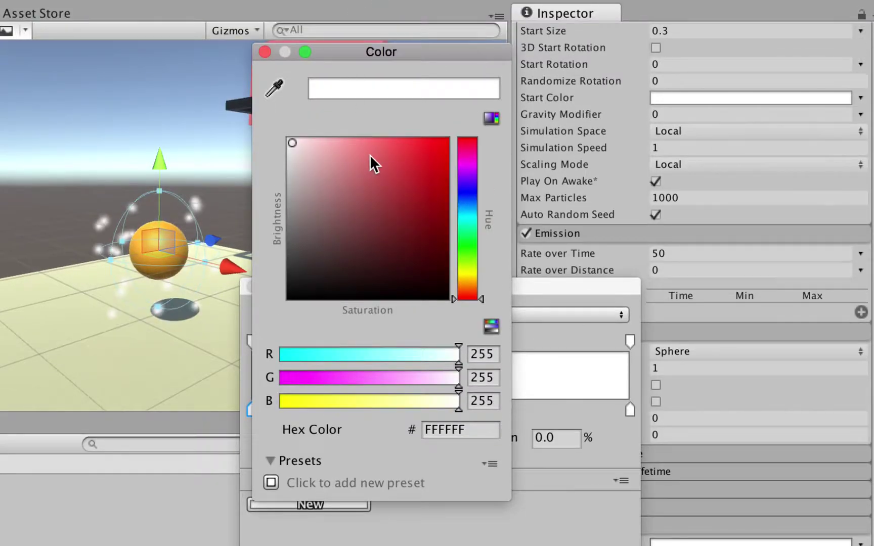
left_click_drag(347, 177, 458, 126)
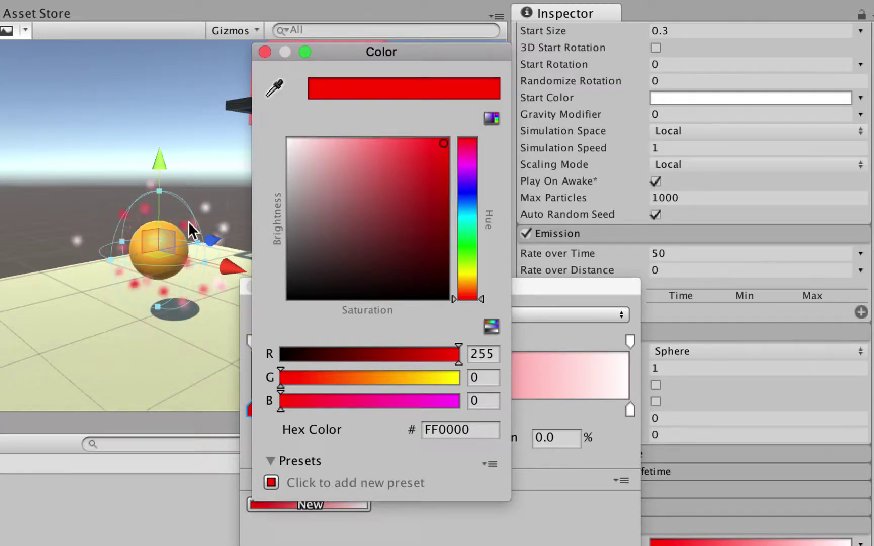
left_click(264, 52)
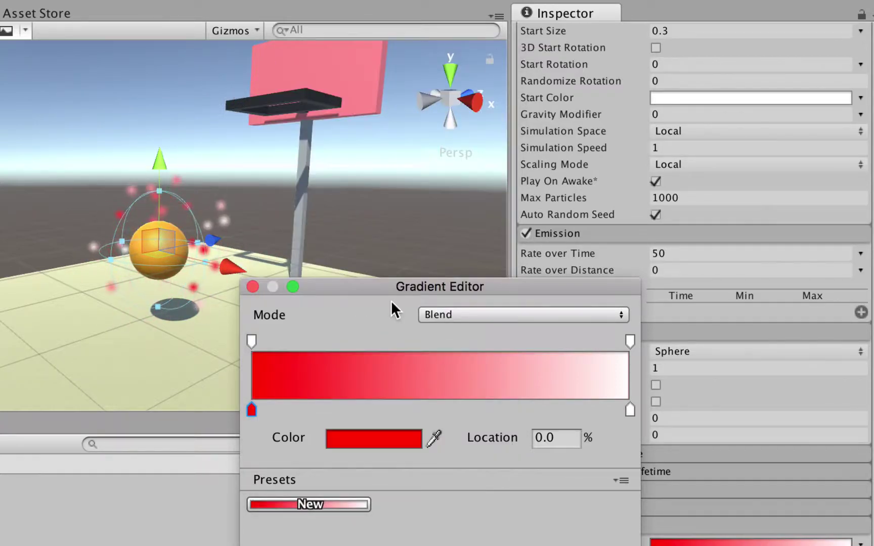
- Add a strong blue colour key near the middle of the gradient
left_click(423, 404)
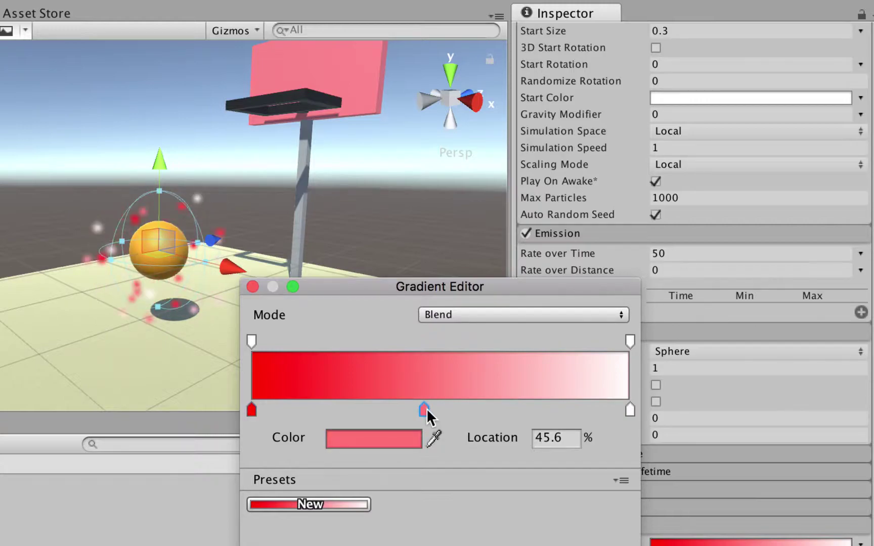
left_click_drag(425, 409, 430, 409)
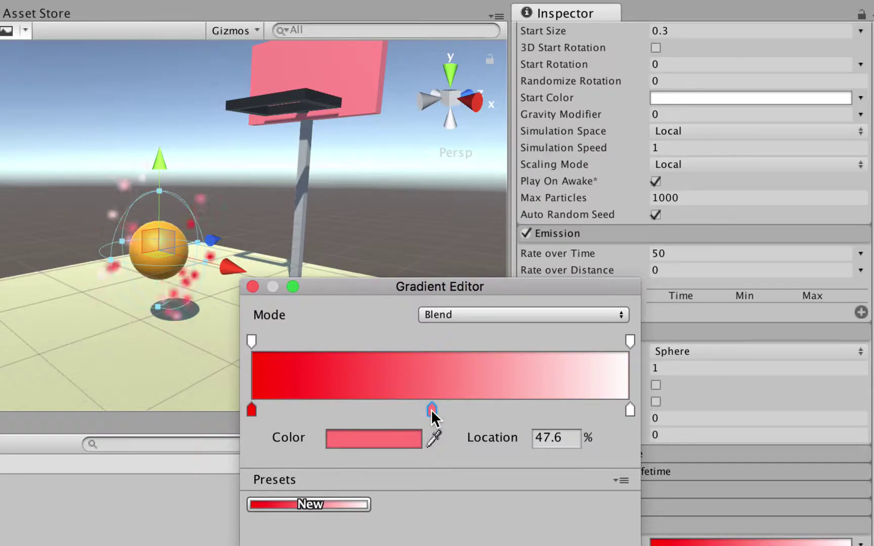
double_click(431, 409)
left_click(469, 196)
mouse_move(469, 197)
left_mouse_down()
mouse_move(419, 198)
mouse_move(470, 126)
left_mouse_up()
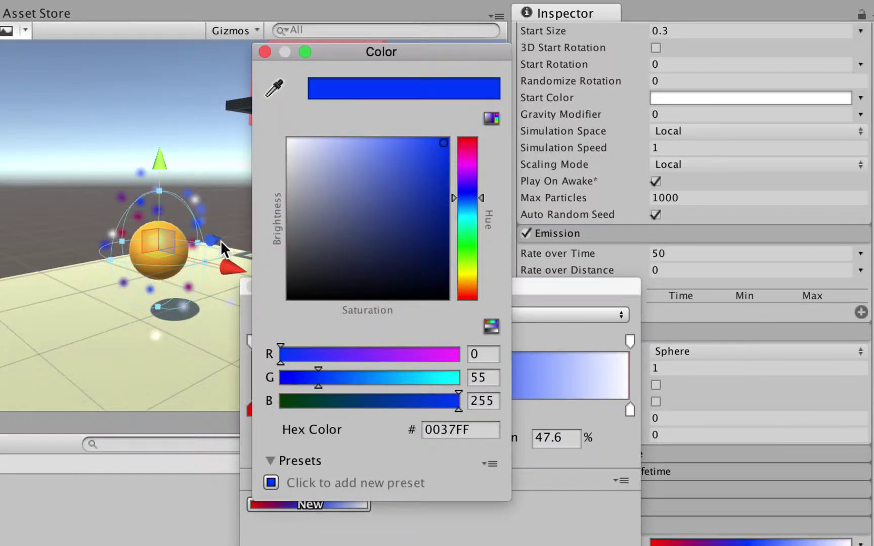
left_click(264, 52)
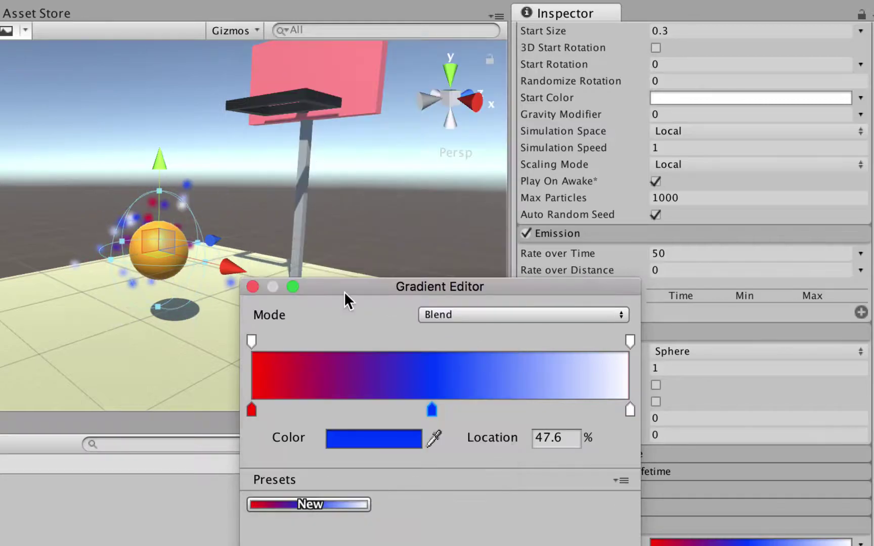
- Make the end key saturated green, position blue at 47.1%, and close the Gradient Editor
double_click(630, 409)
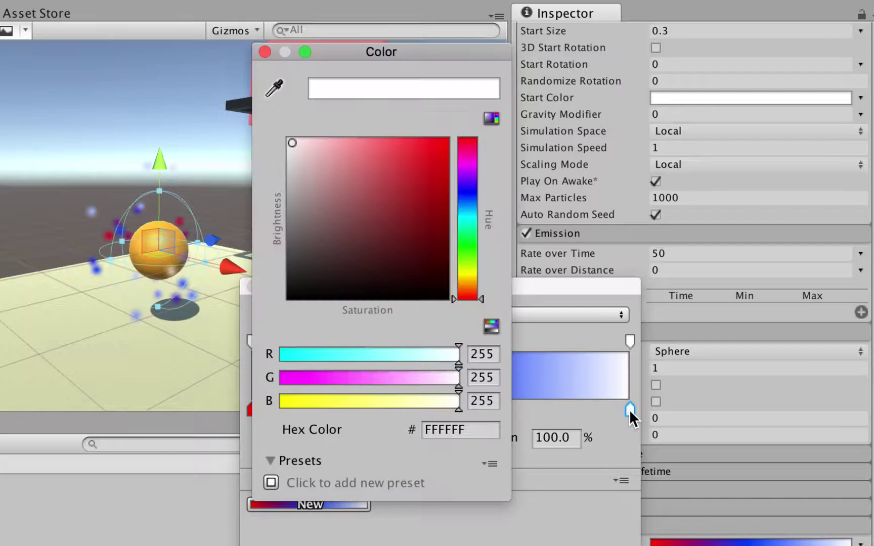
left_click_drag(386, 399, 263, 400)
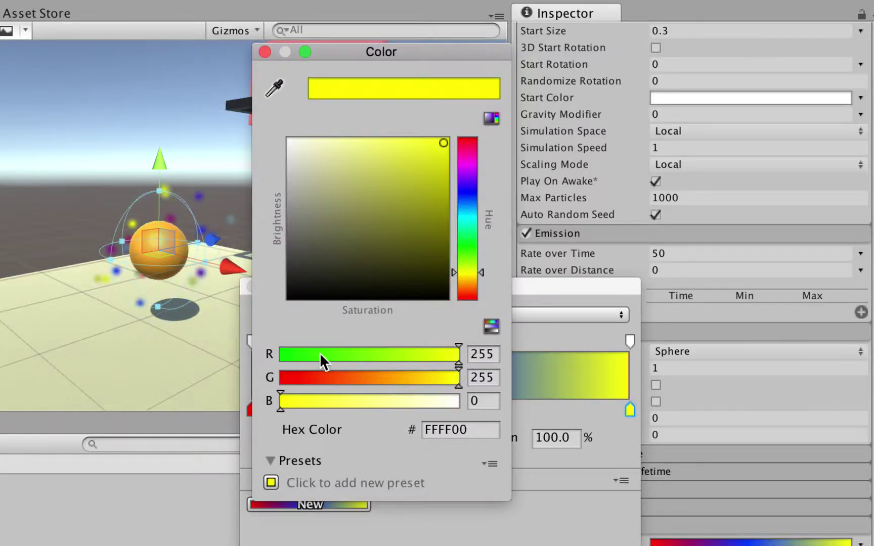
left_click_drag(407, 402, 467, 402)
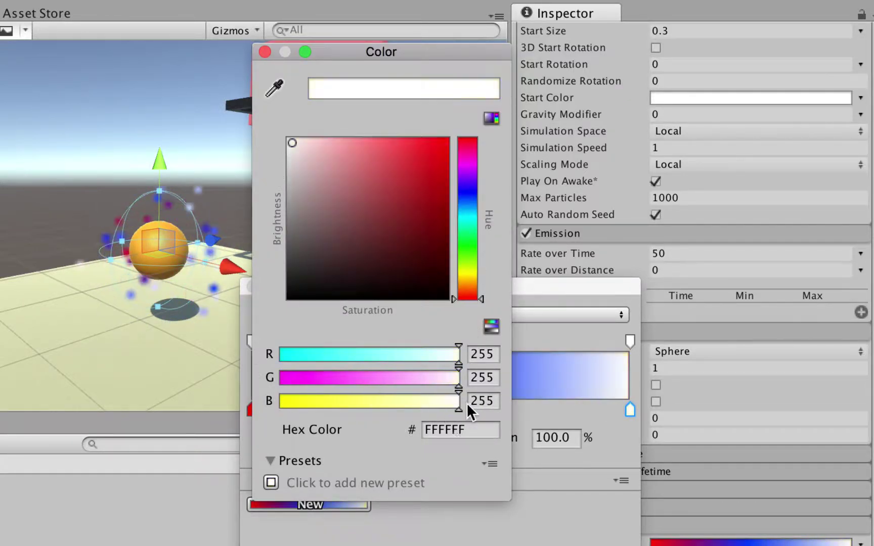
left_click(468, 239)
left_click(443, 147)
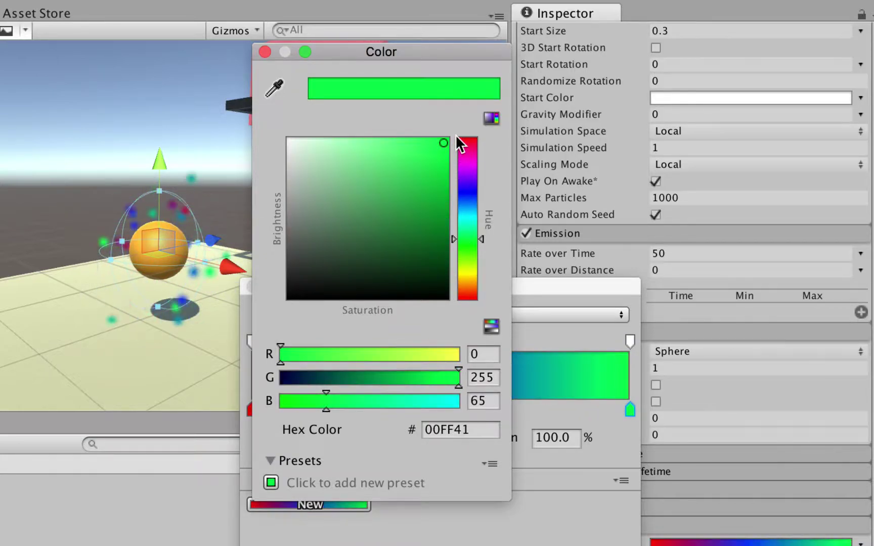
left_click(264, 53)
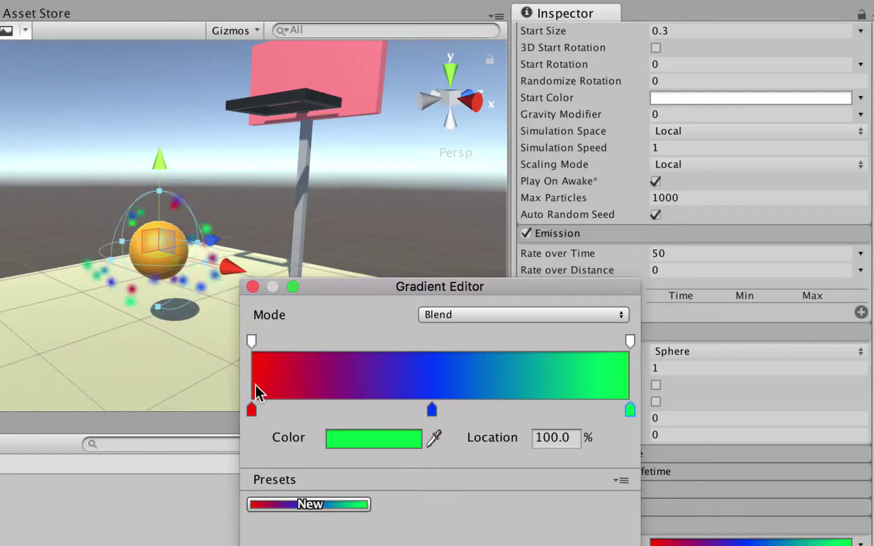
mouse_move(256, 409)
left_mouse_down()
mouse_move(298, 412)
mouse_move(245, 412)
left_mouse_up()
mouse_move(430, 410)
left_mouse_down()
mouse_move(360, 409)
mouse_move(519, 416)
mouse_move(428, 413)
left_mouse_up()
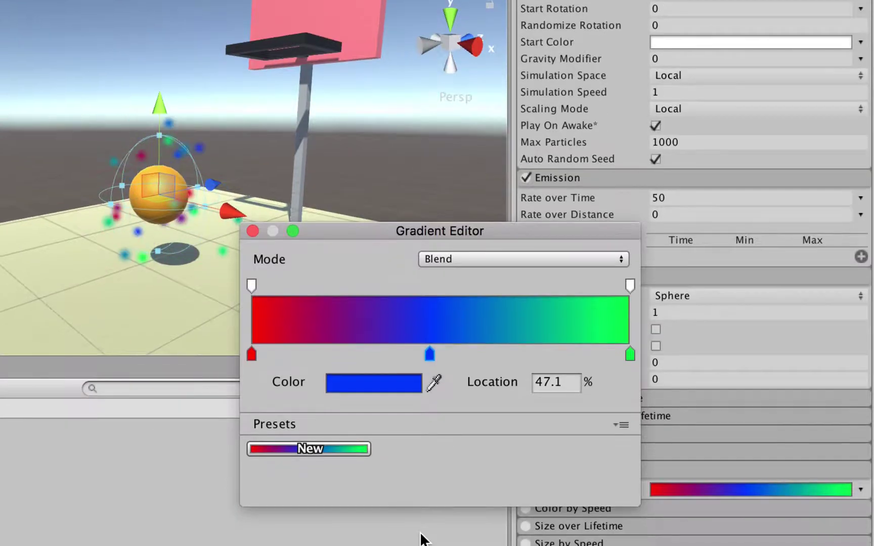
left_click(252, 277)
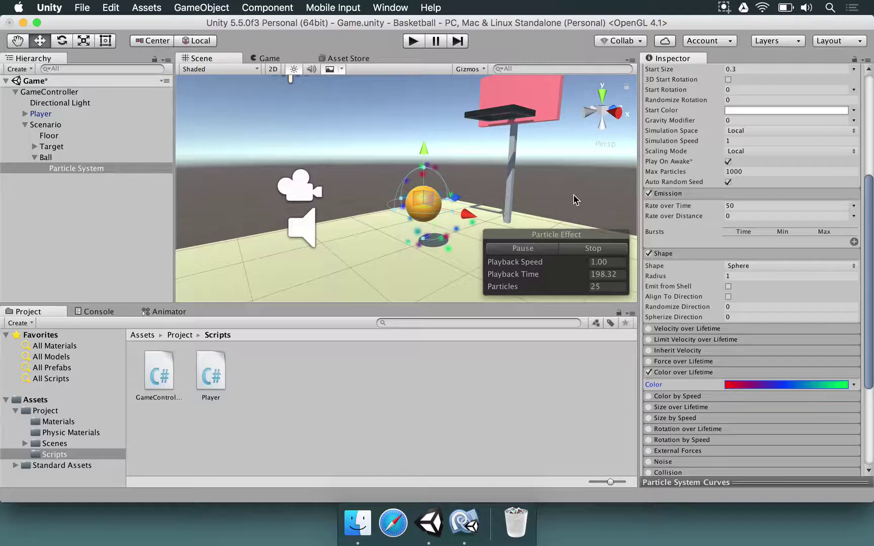
- Save the scene with Cmd+S and run a brief play test of the coloured particles
key("super+s")
left_click(413, 45)
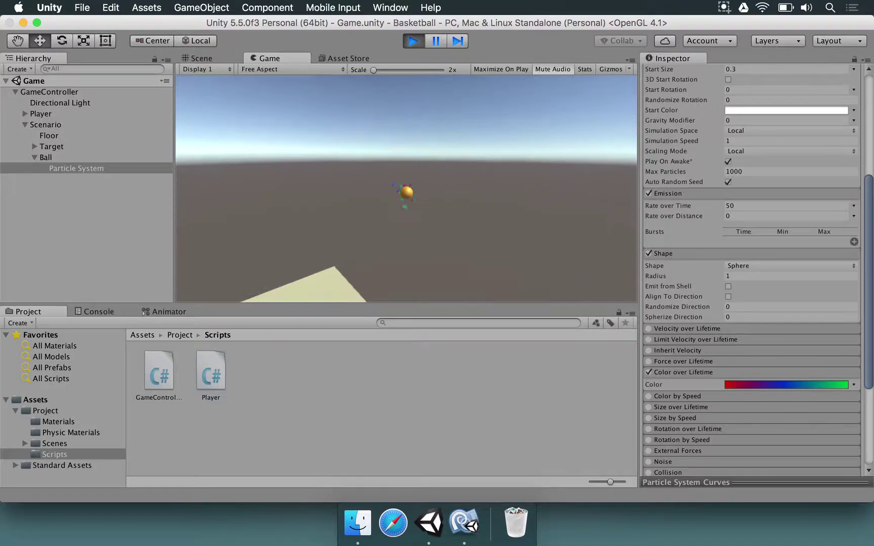
left_click(413, 41)
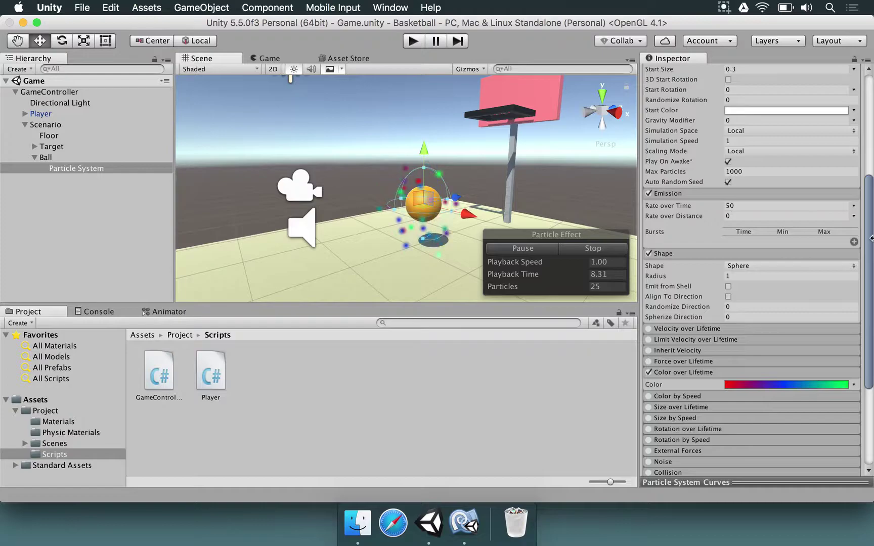
- Switch the Particle System's Simulation Space to World, then play-test the trailing particles
scroll(860, 227, "up", 10)
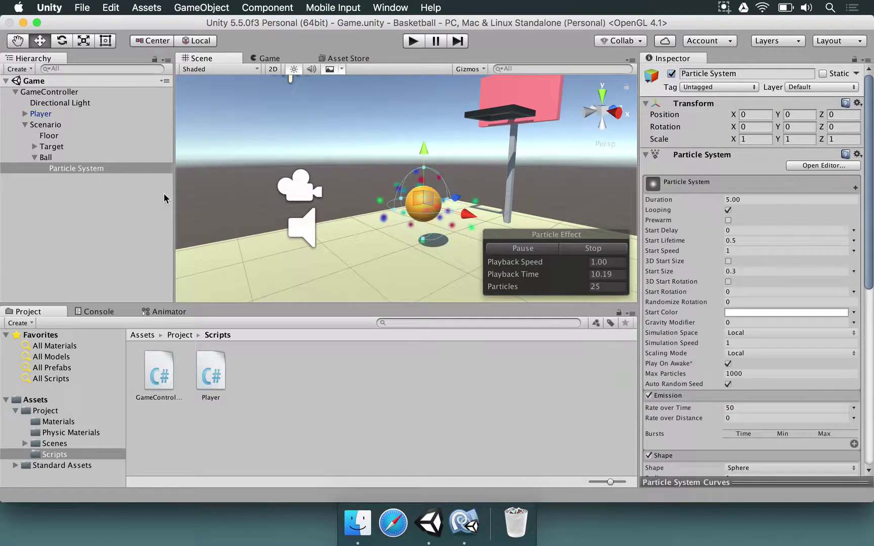
left_click(91, 168)
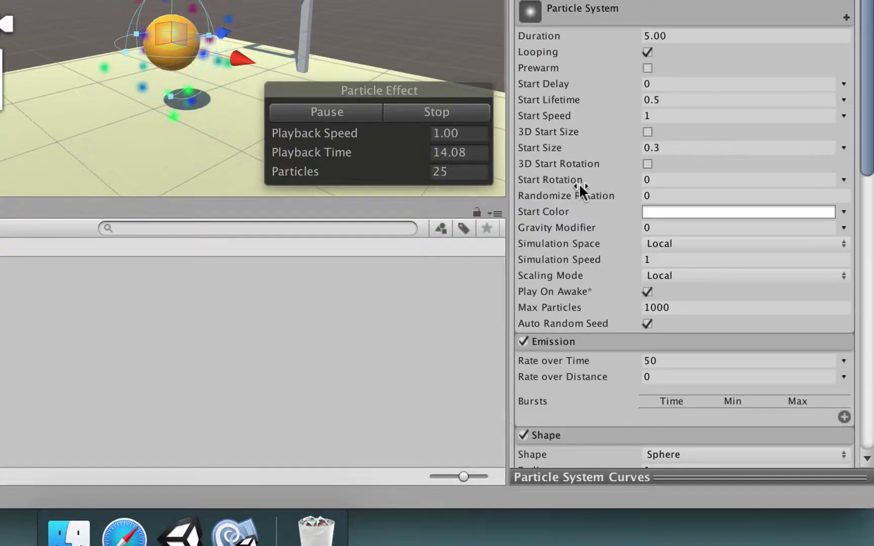
left_click(653, 240)
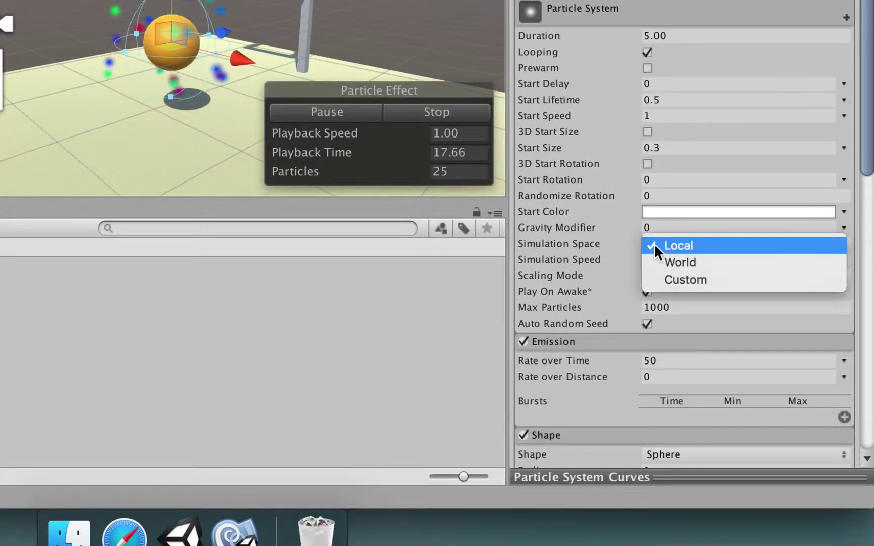
left_click(653, 252)
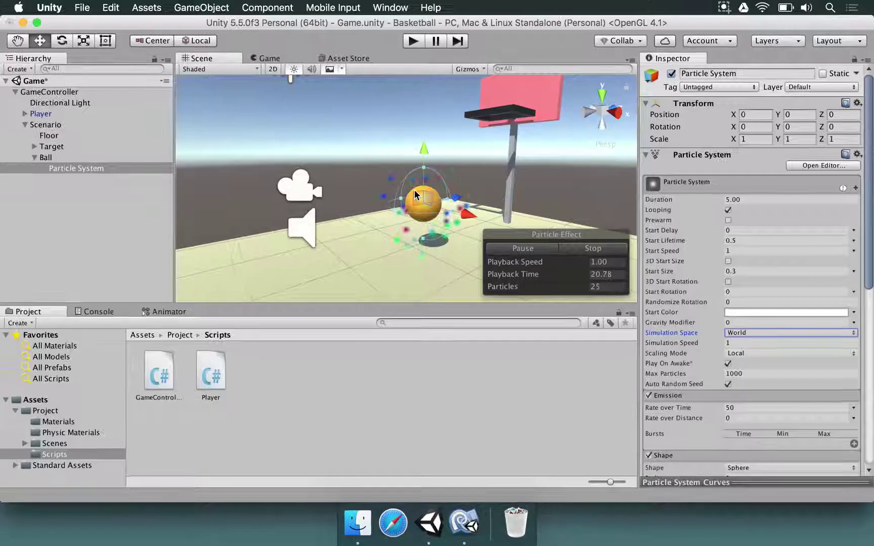
left_click(413, 42)
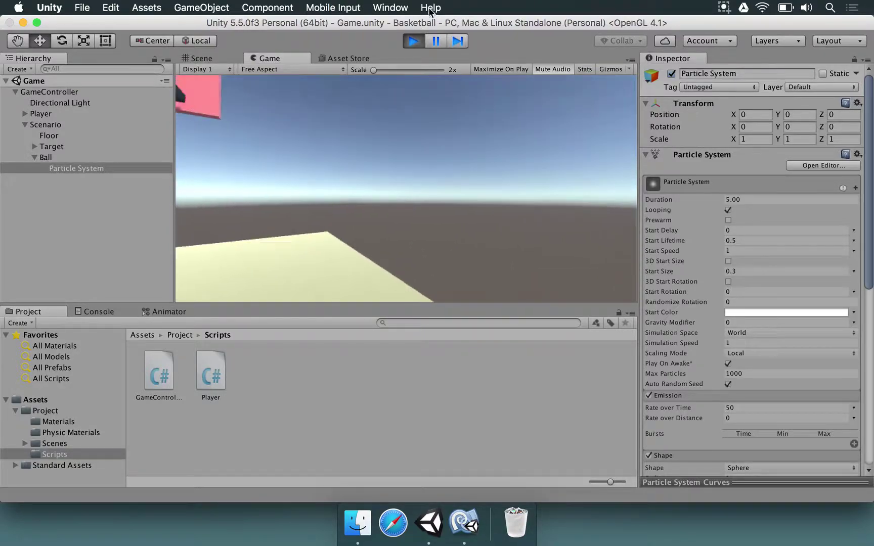
left_click(413, 41)
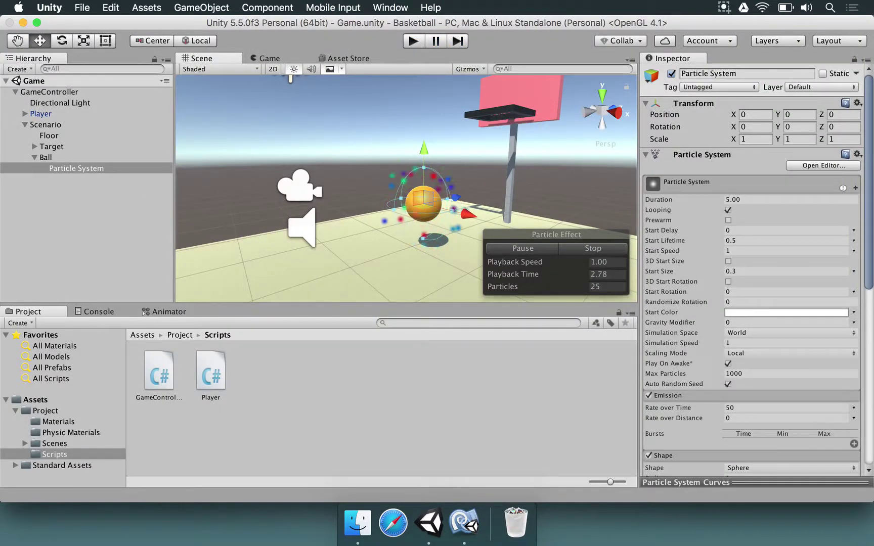
- Set Start Lifetime to 1.5 and Start Speed to 0.3, then start a play test
left_click(744, 241)
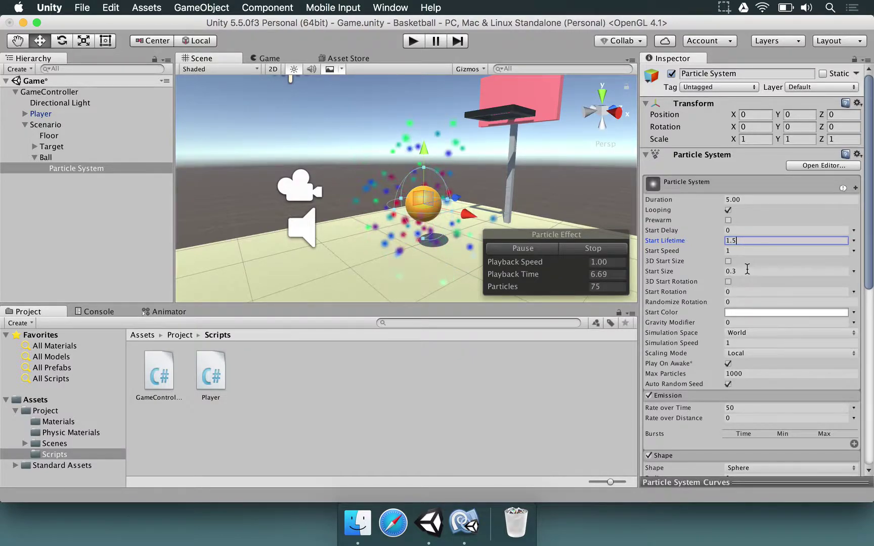
left_click(748, 251)
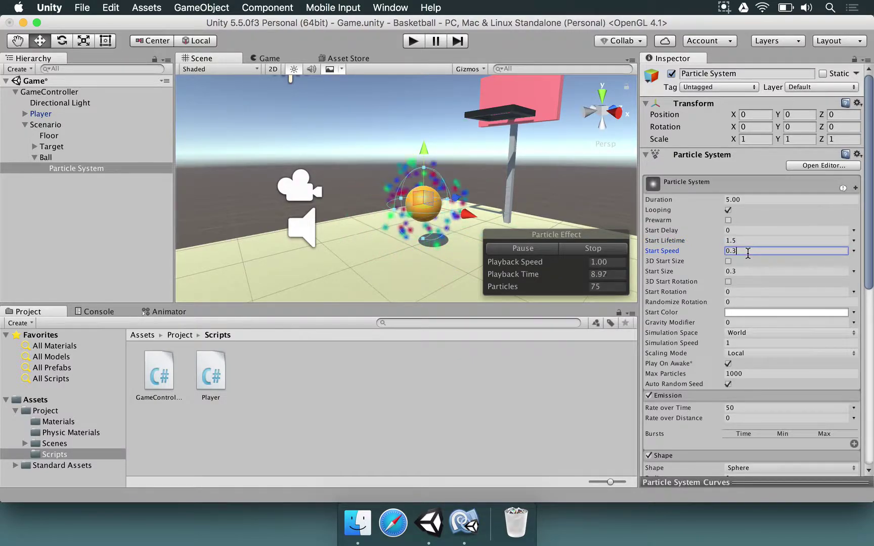
right_click_drag(451, 199, 461, 194)
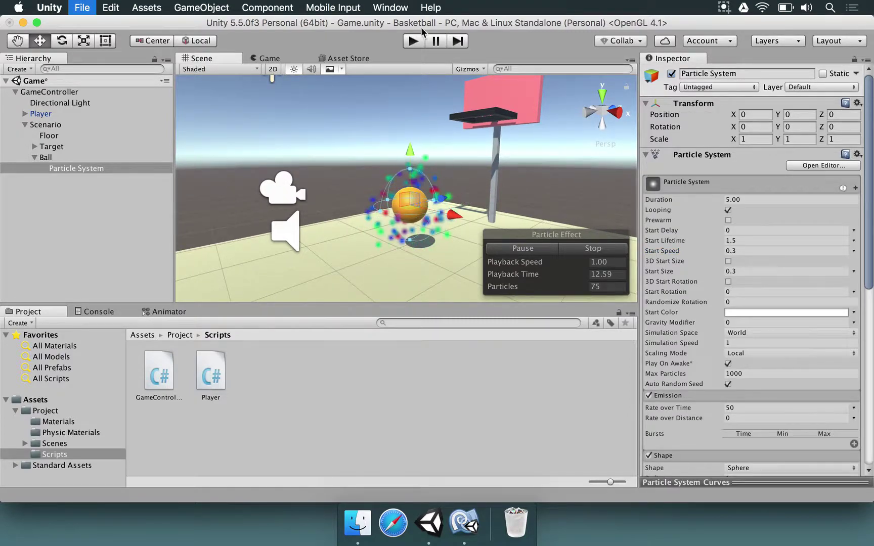
left_click(412, 41)
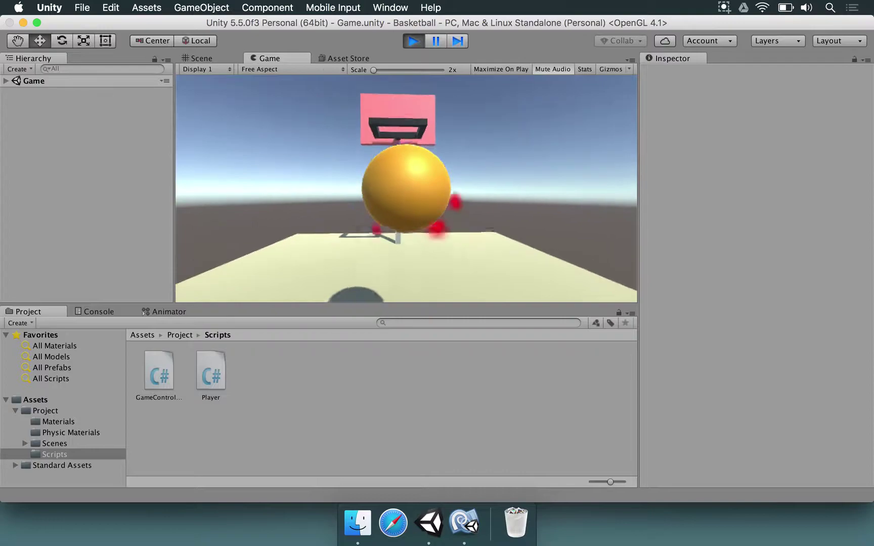
- Stop the play test and select the particle system under Ball
left_click(413, 41)
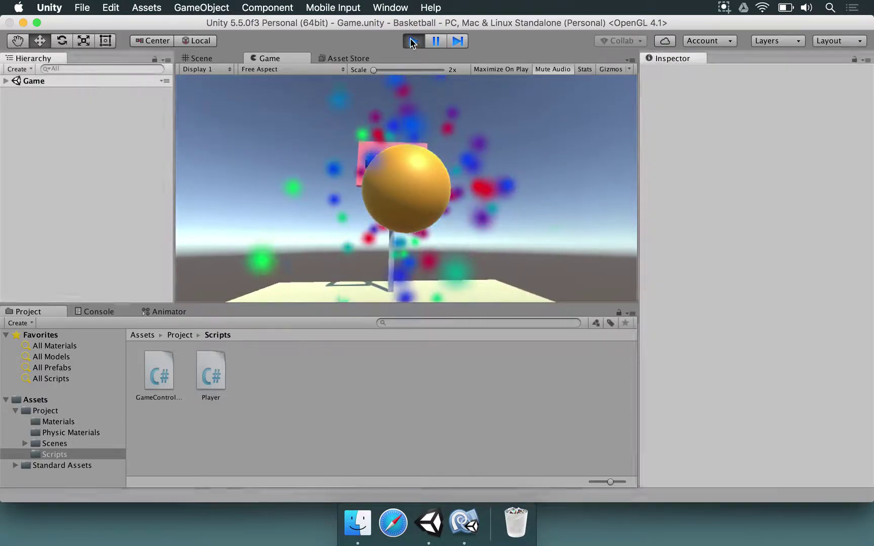
left_click(42, 147)
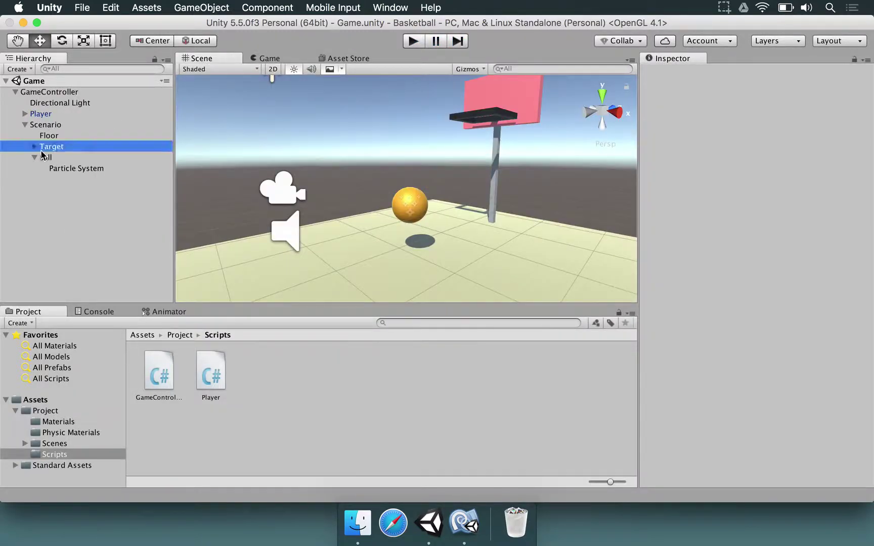
left_click(47, 113)
left_click(47, 157)
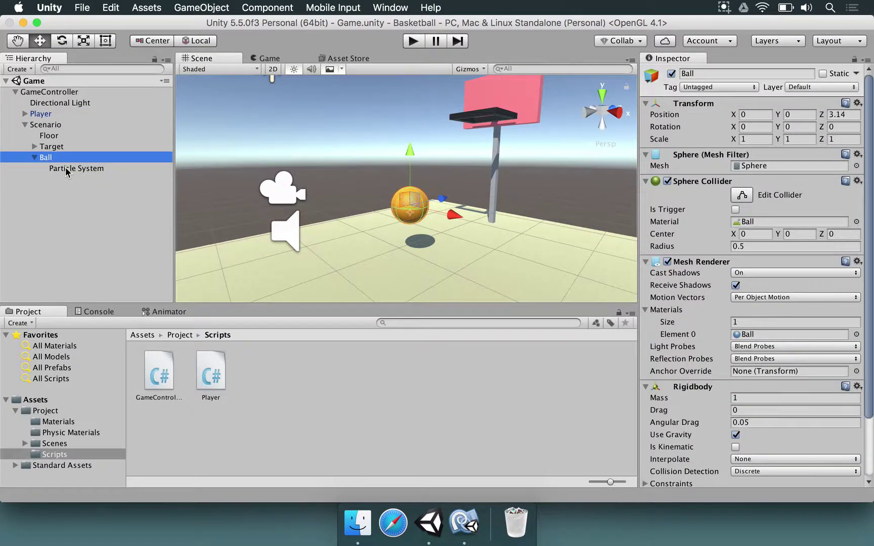
left_click(69, 169)
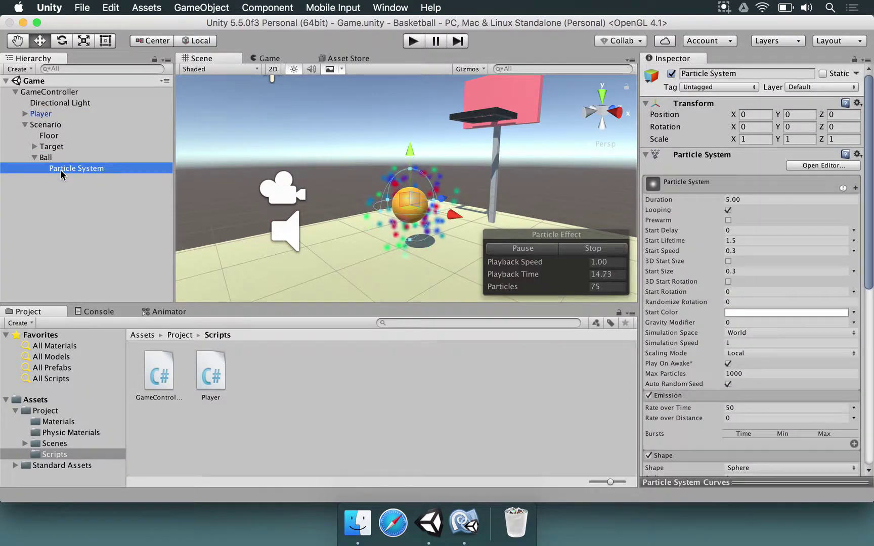
- Rename the particle system to 'Trail Particle' and reselect Ball
left_click(60, 169)
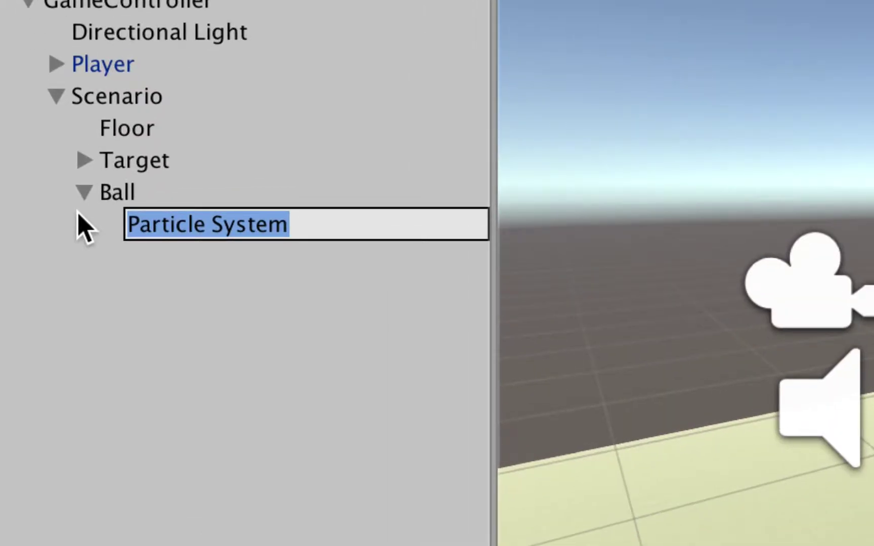
type("Trail Particle")
key("Return")
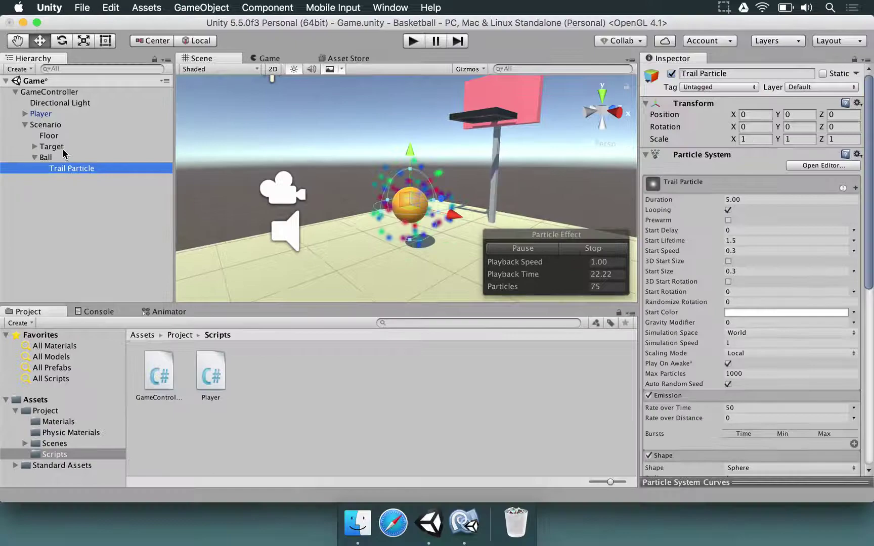
left_click(156, 201)
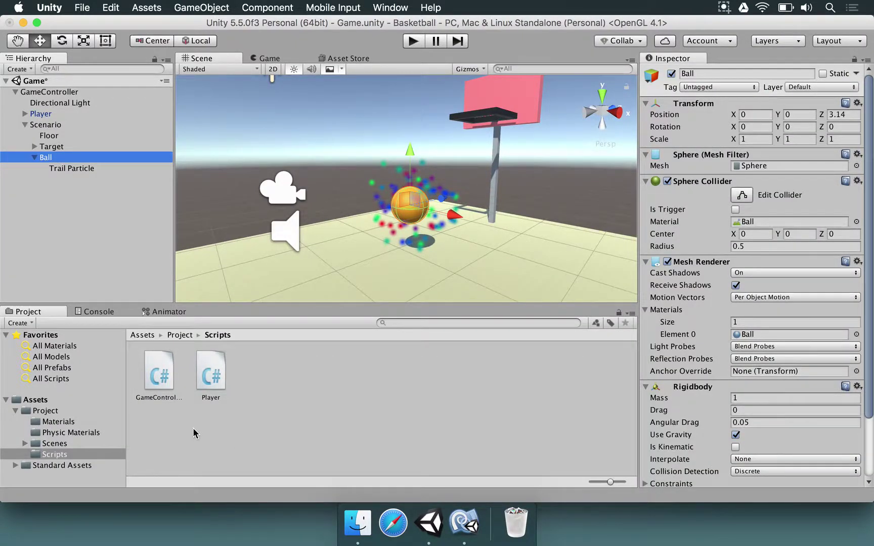
- Create a new C# script named Ball in the Scripts folder
right_click(153, 461)
mouse_move(258, 259)
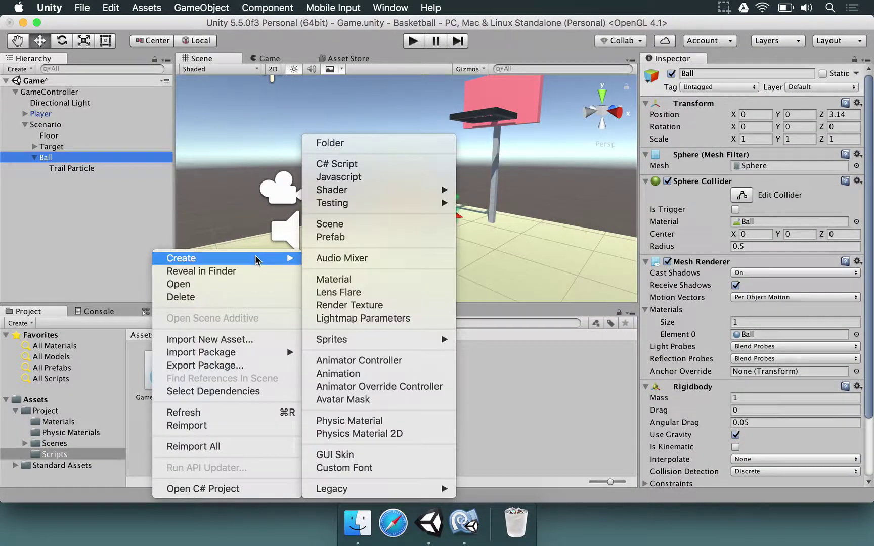
left_click(395, 163)
type("Ball")
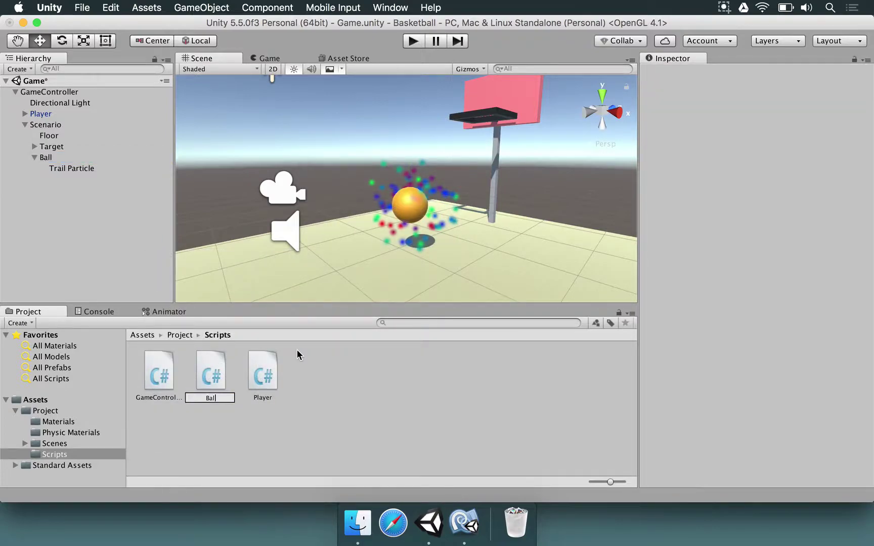
key("Return")
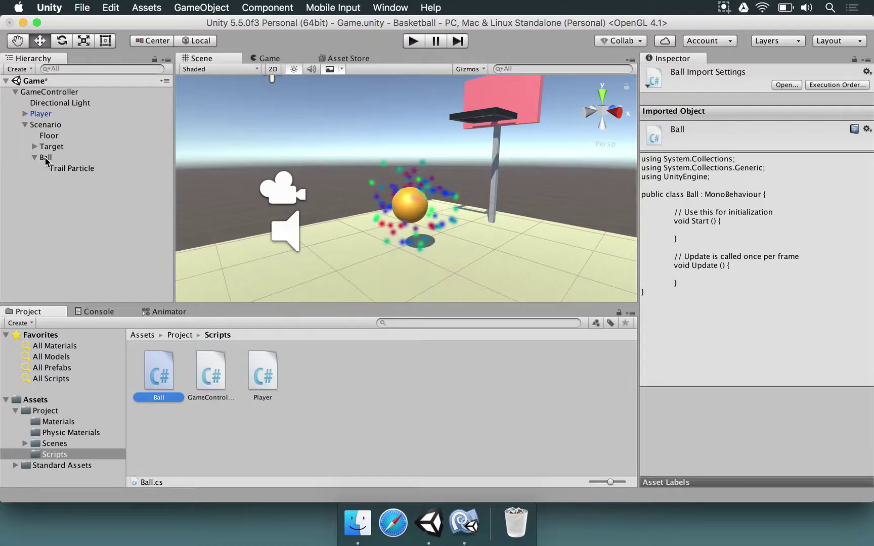
- Attach the Ball script to the Ball object, collapse its other components, and open the script
left_click(46, 157)
left_click_drag(173, 373, 52, 159)
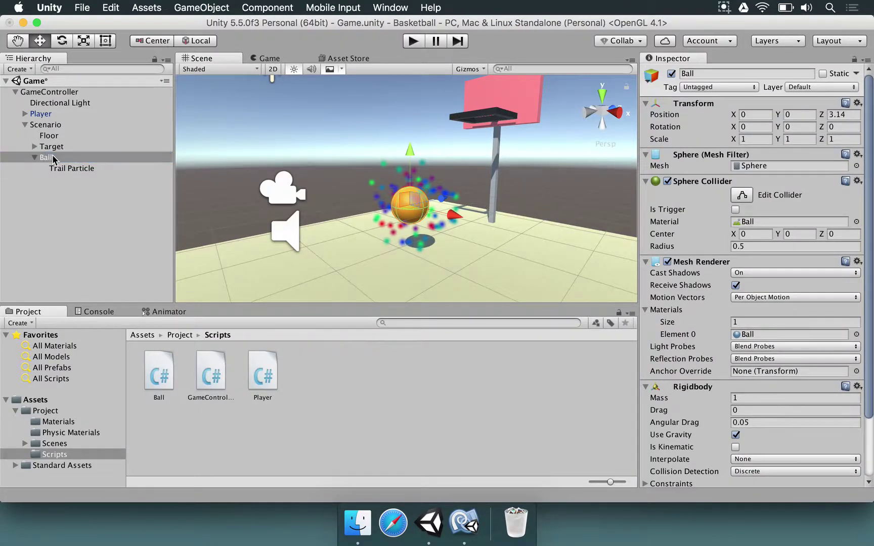
left_click(647, 182)
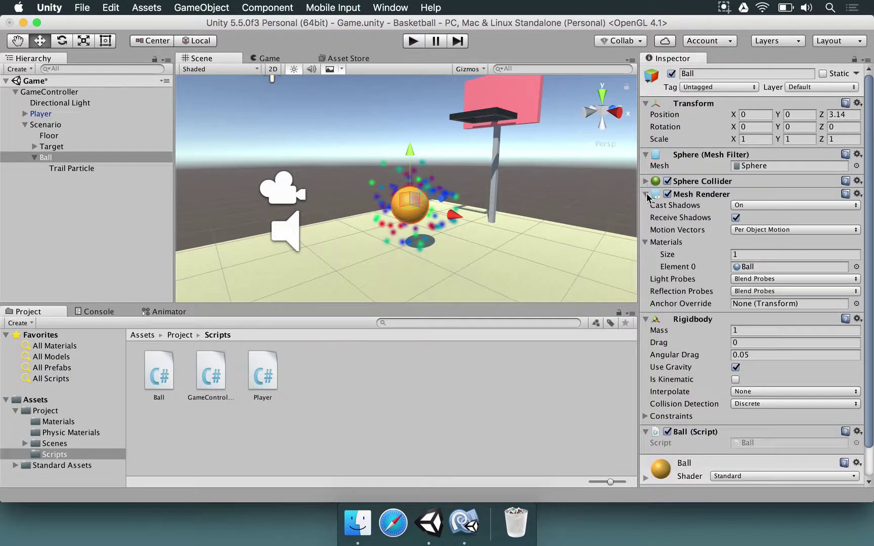
left_click(646, 194)
left_click(646, 207)
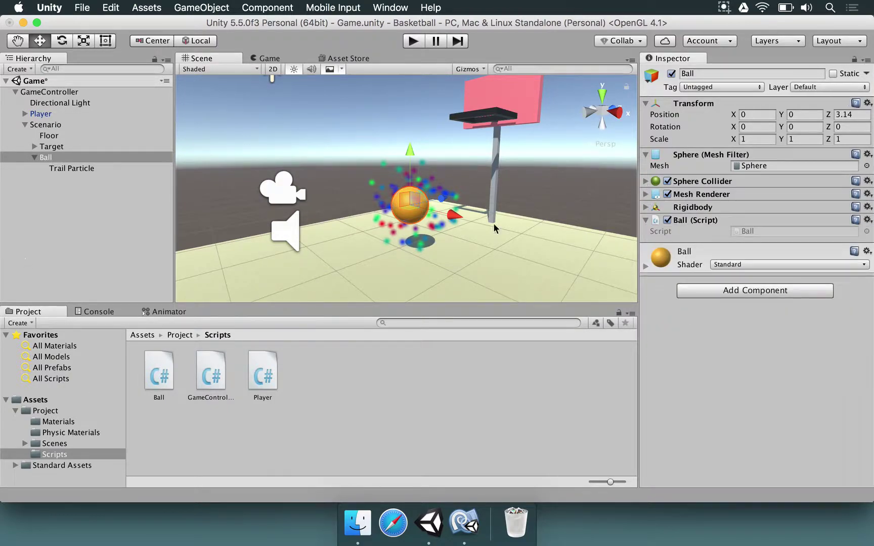
double_click(743, 231)
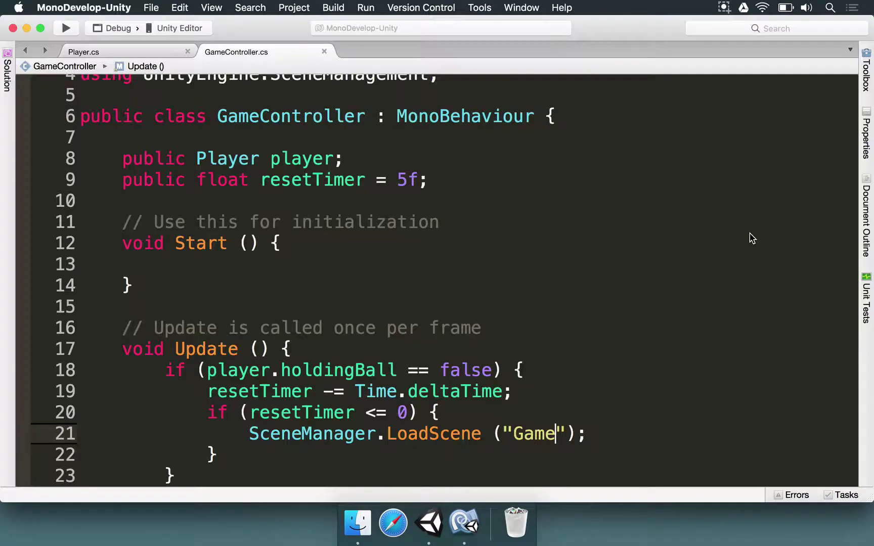
- Start a new 'public' field declaration line at the top of Ball.cs
key("Return")
key("Return")
key("Up")
type("public")
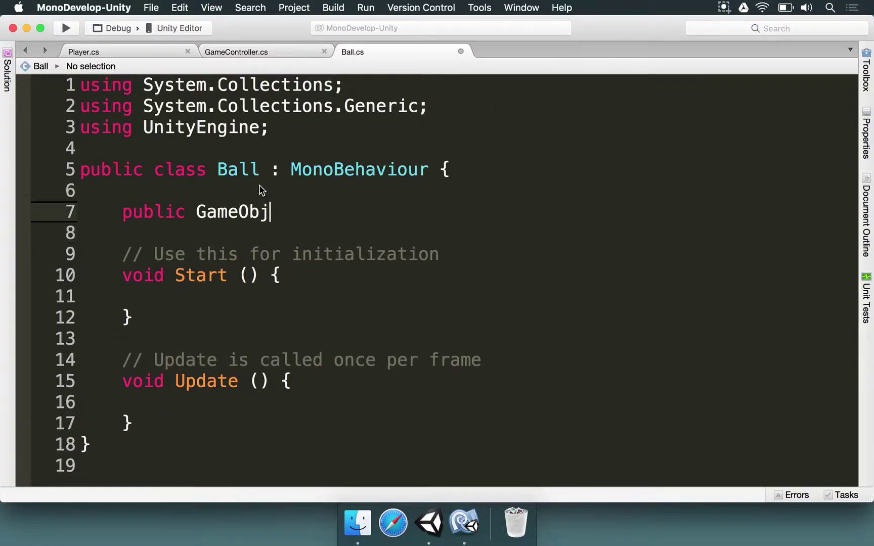
key("super+Tab")
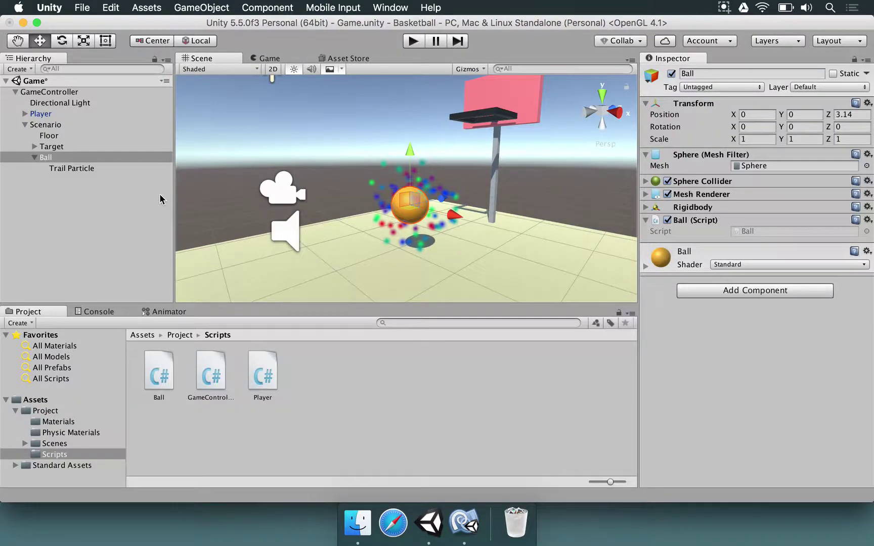
key("super+Tab")
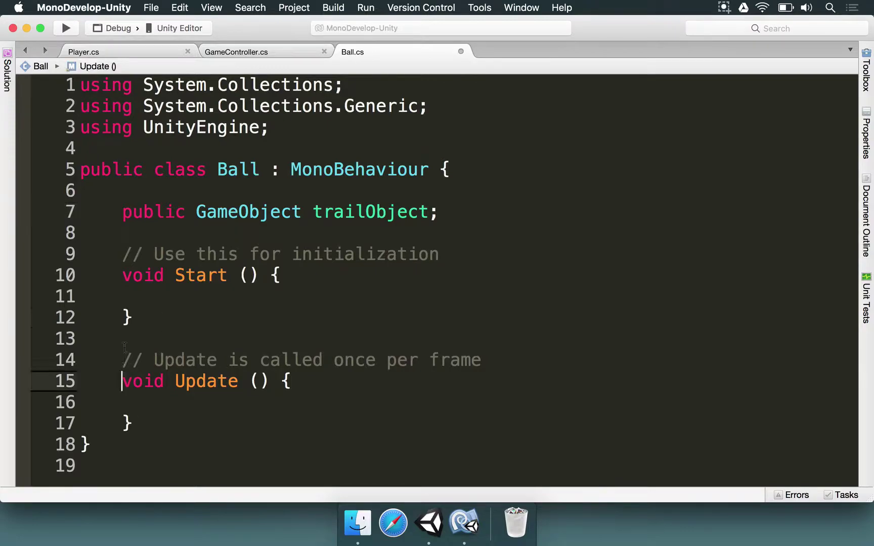
- Write trailObject.SetActive(false); inside Start(), then select the empty Update method
left_click_drag(121, 380, 121, 256)
key("BackSpace")
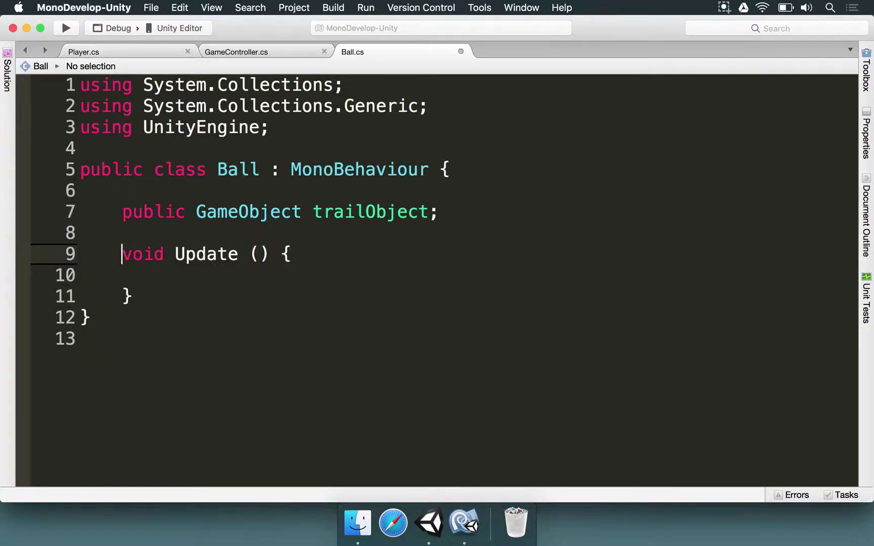
key("super+z")
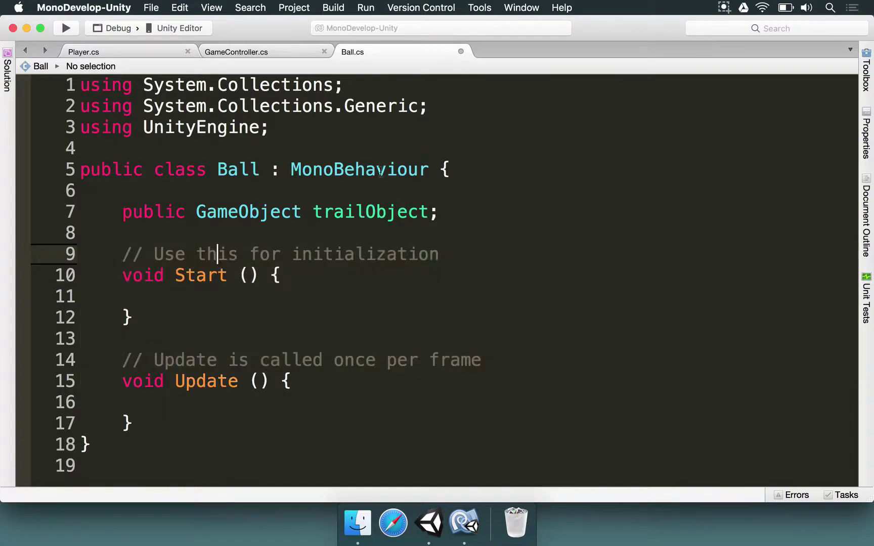
left_click(197, 296)
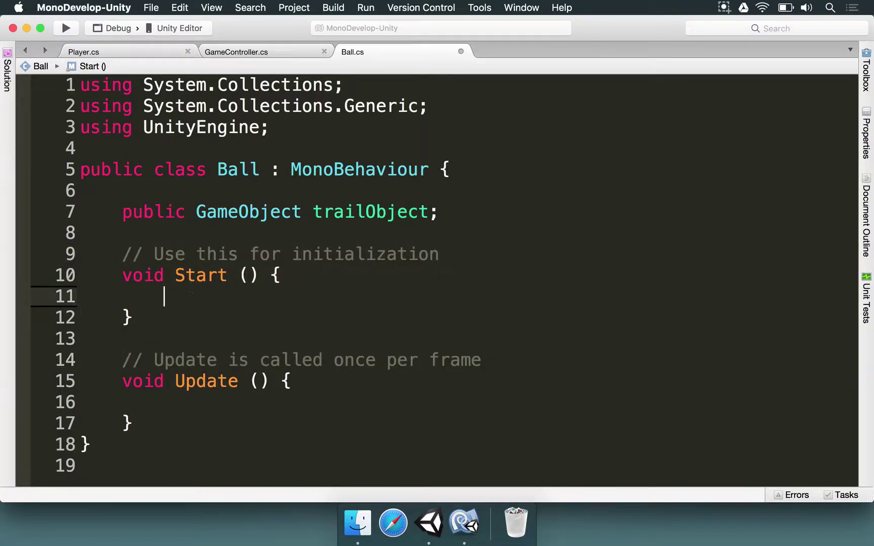
type("trailO")
key("Return")
type(".SetA")
key("Return")
type("(f")
key("Return")
type(");")
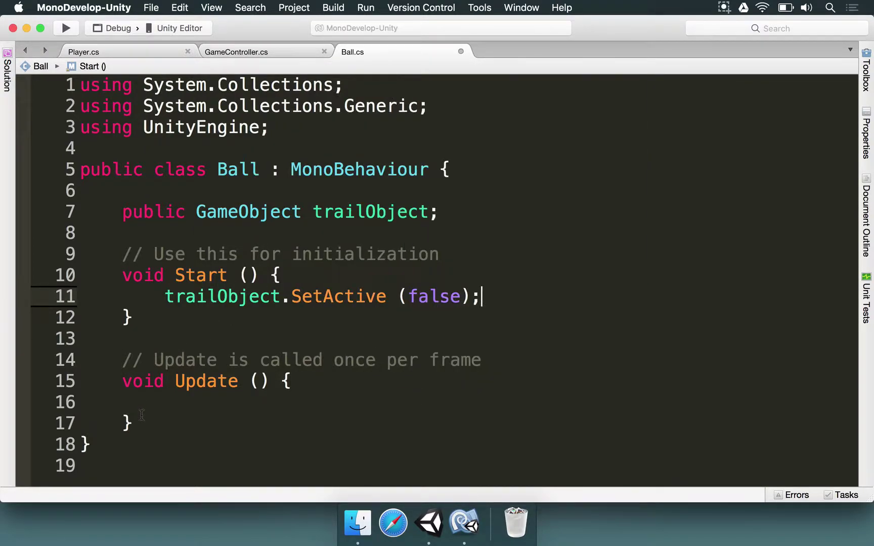
left_click_drag(141, 415, 144, 356)
- Delete the empty Update method from Ball.cs
key("BackSpace")
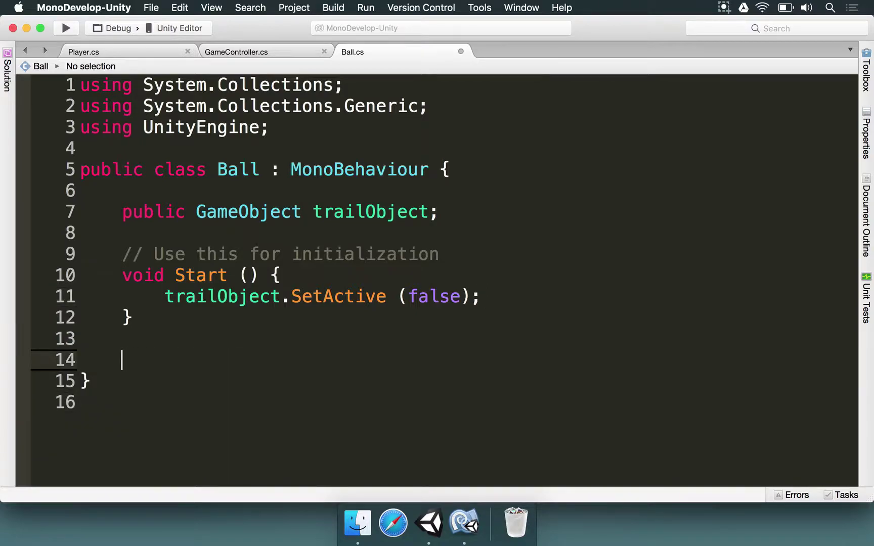
double_click(341, 210)
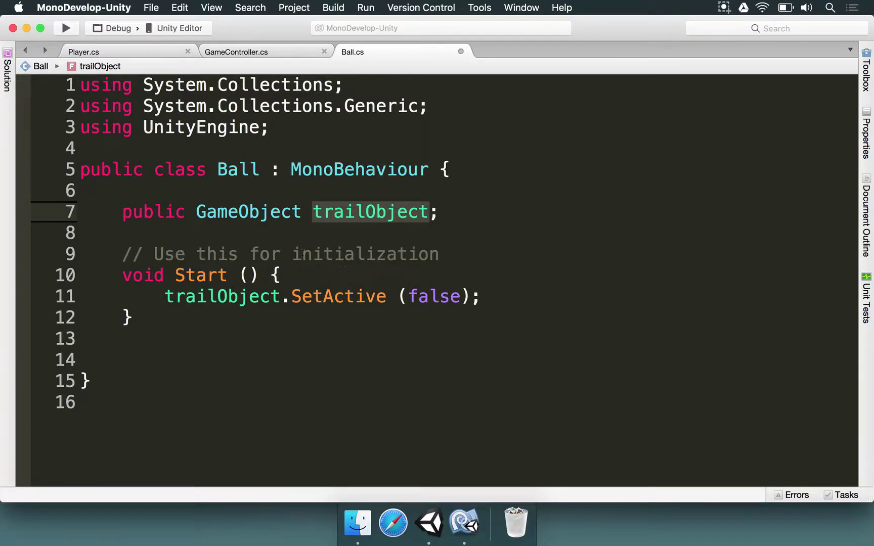
left_click(140, 361)
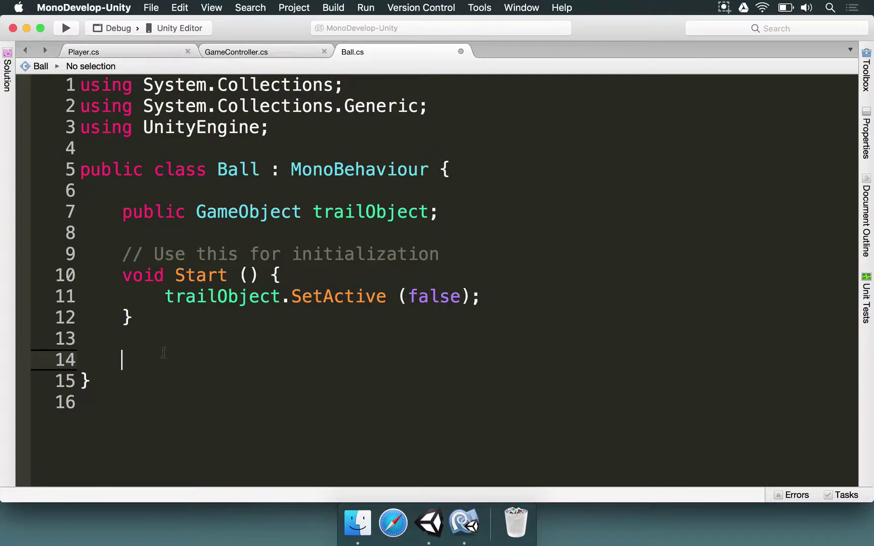
- Add a public void ActivateTrail () method that calls trailObject.SetActive(true)
type("public ")
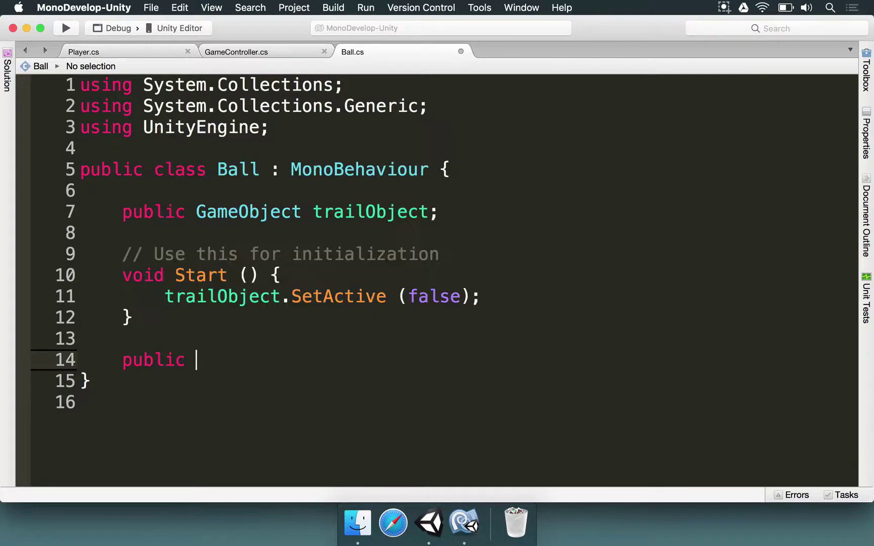
type("void ActivateTr")
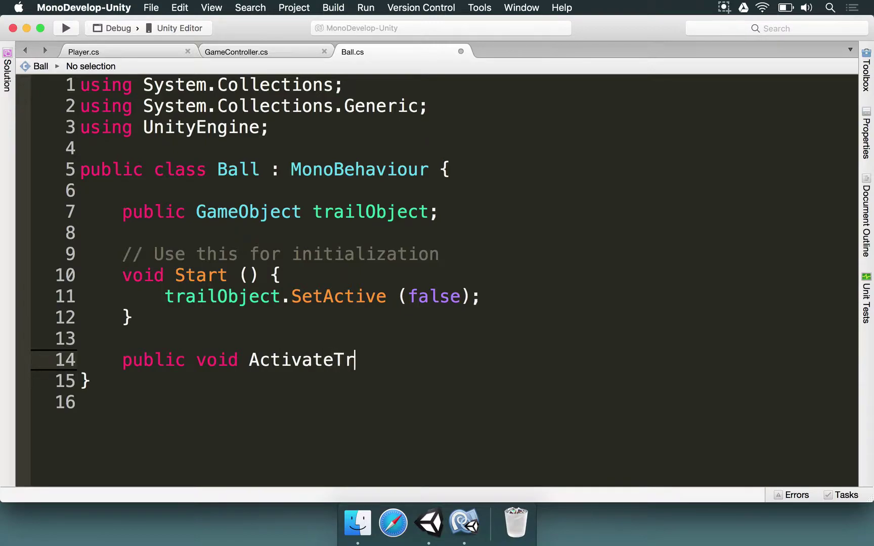
type("ail () {")
key("Return")
key("Return")
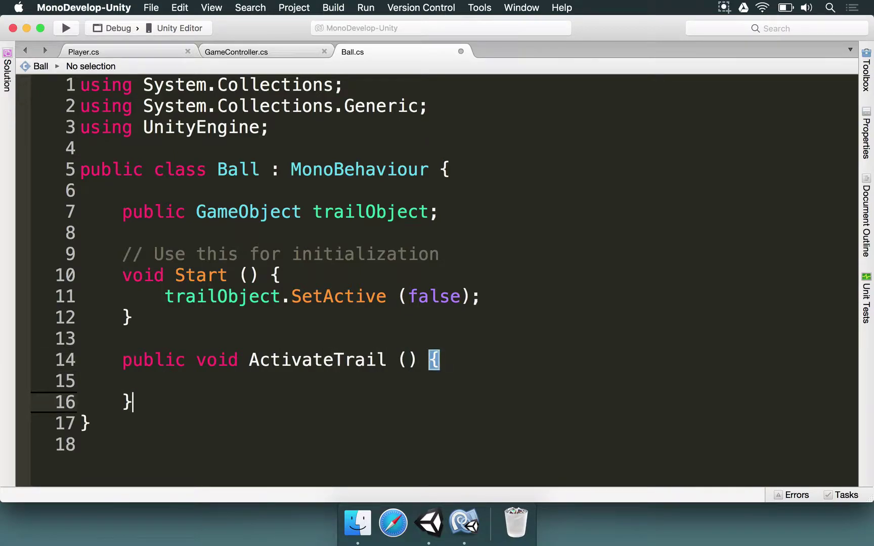
key("Up")
key("Up")
key("Down")
type("tr")
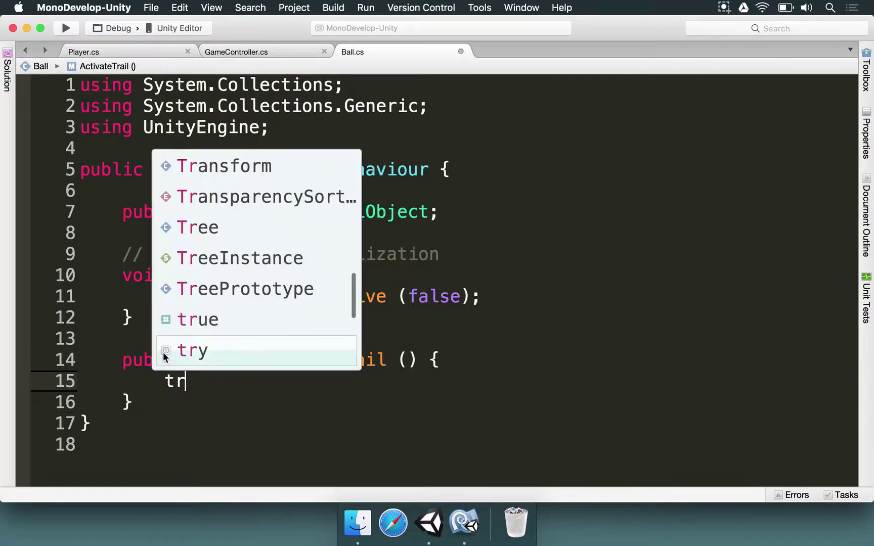
type("ailObject.Set")
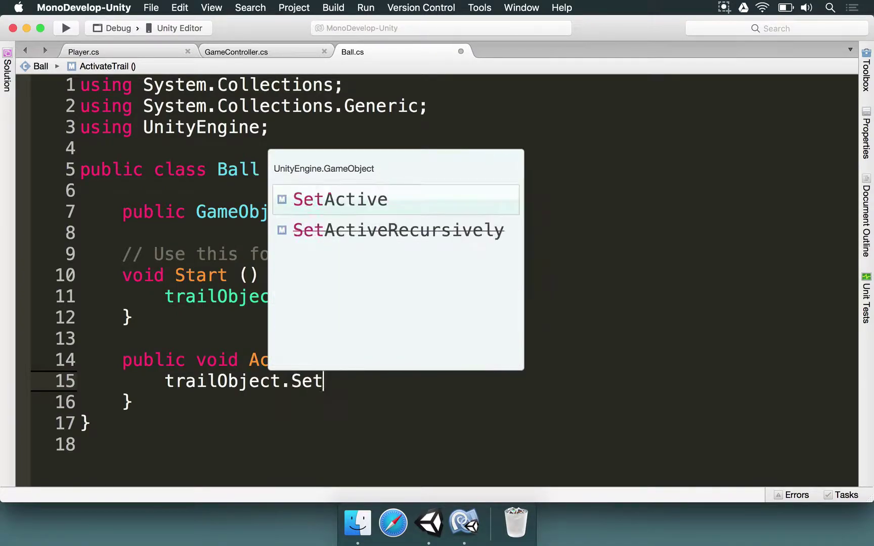
key("Return")
type("(true);")
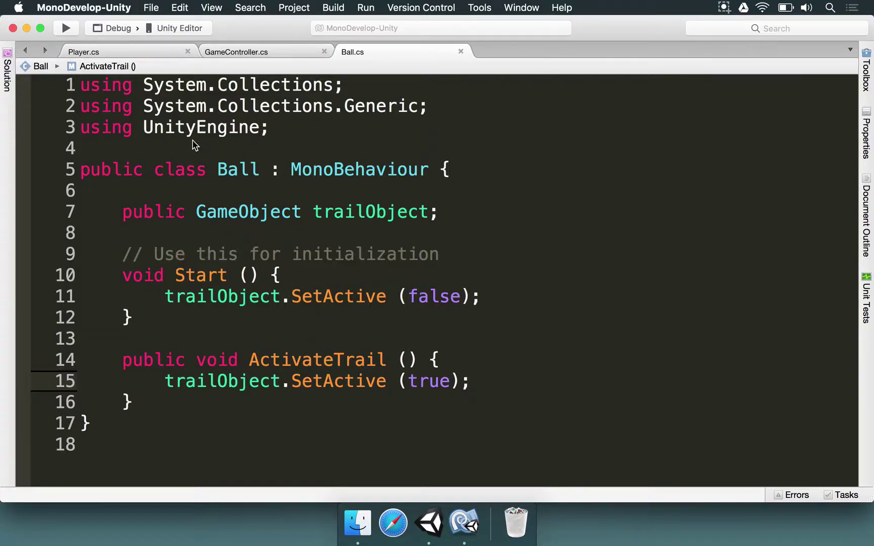
left_click(96, 52)
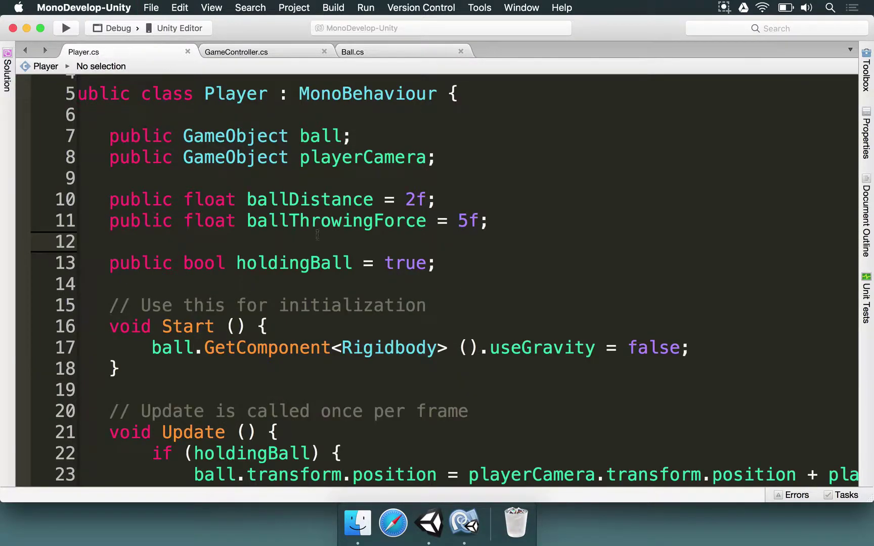
- Change the Player's ball field on line 7 from GameObject to Ball
scroll(309, 212, "up", 1)
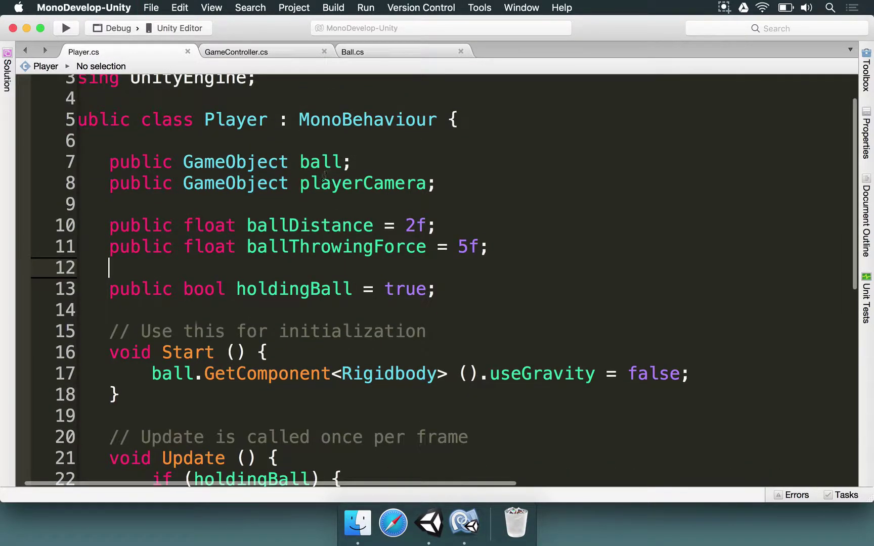
double_click(241, 161)
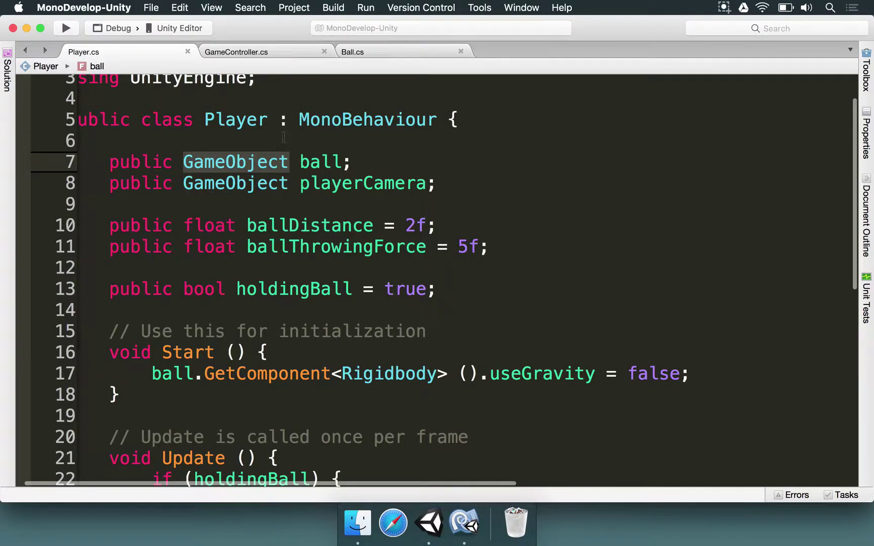
type("Ball")
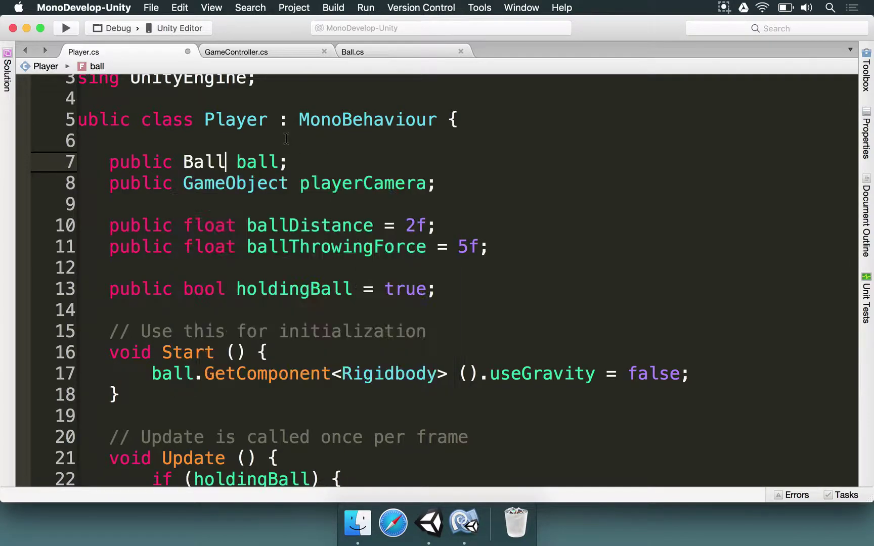
left_click_drag(230, 161, 271, 159)
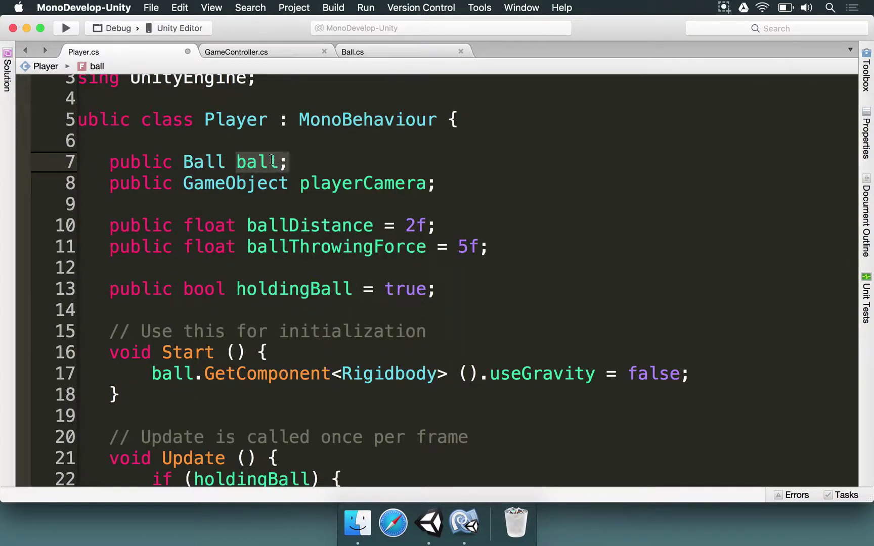
- Add ball.ActivateTrail (); right after holdingBall = false; in Update
scroll(246, 161, "down", 5)
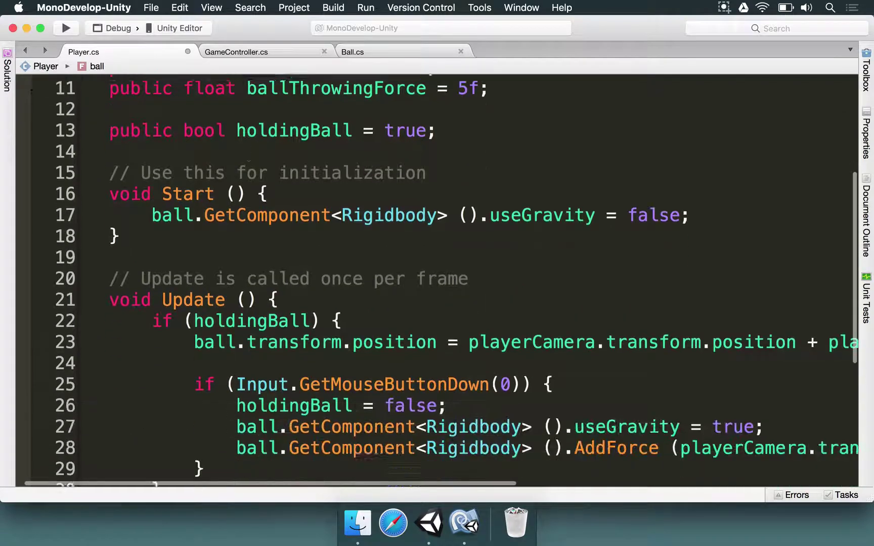
left_click(485, 335)
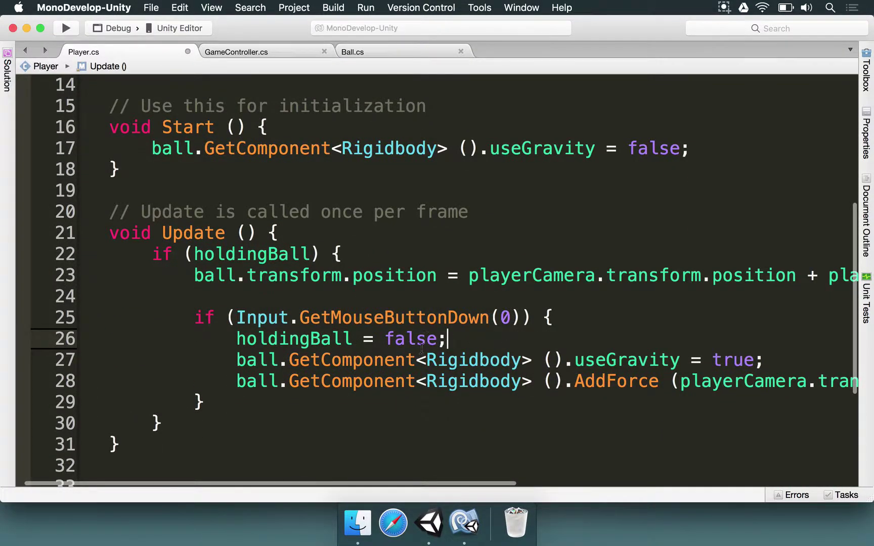
key("Return")
type("bal")
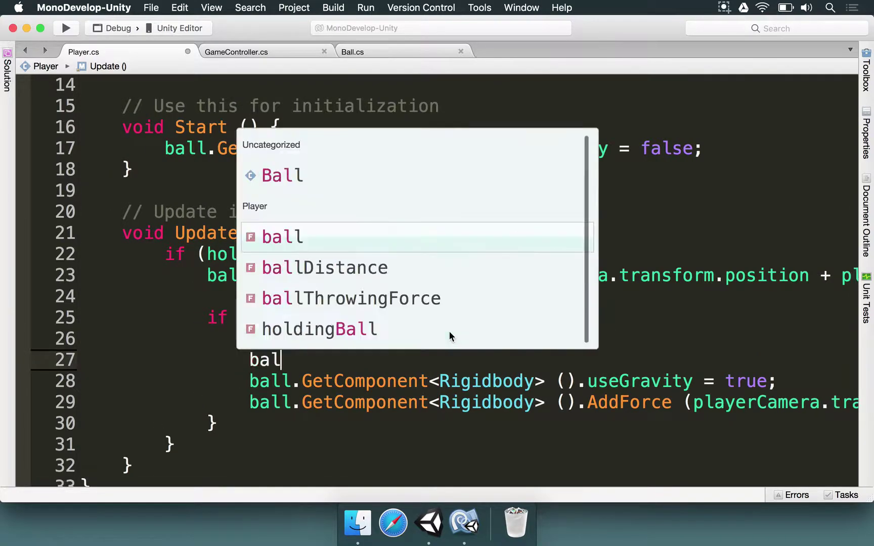
type("l.ActivateTrail ();")
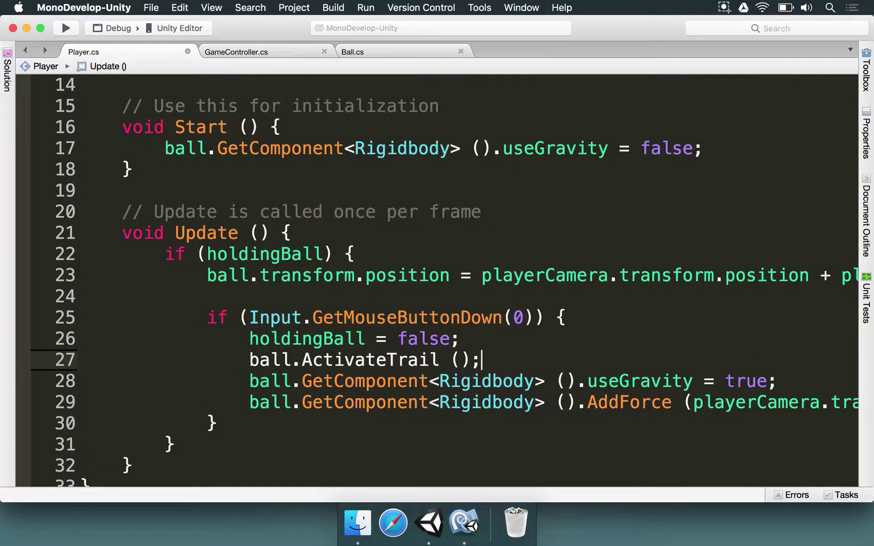
double_click(272, 364)
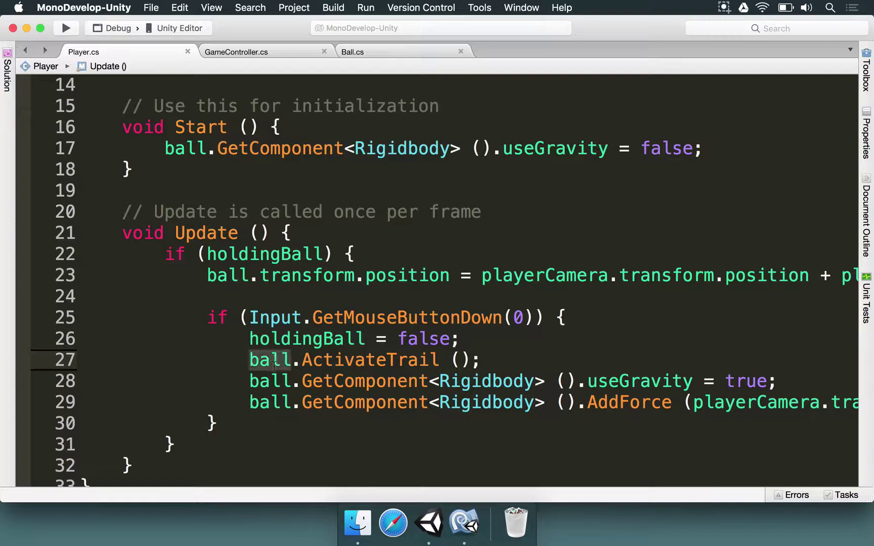
left_click(429, 522)
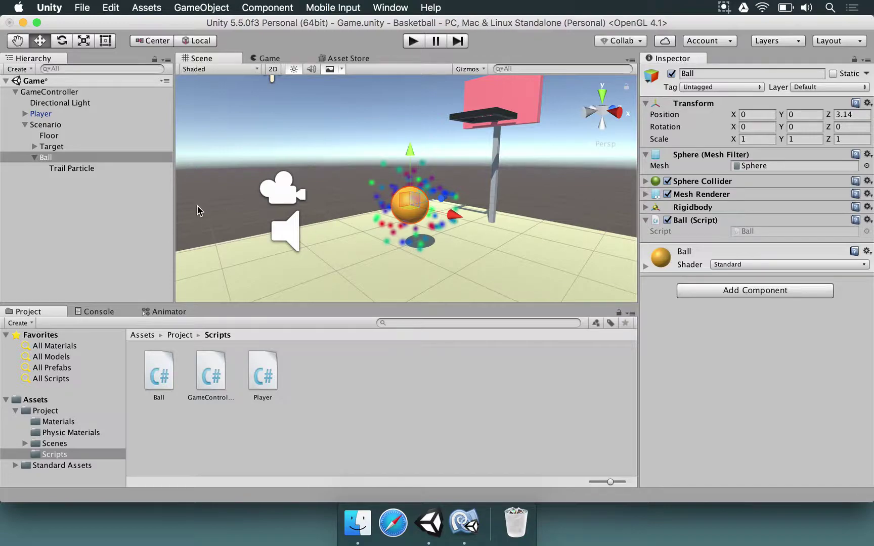
- Assign Trail Particle to Ball's Trail Object and Ball to the Player's Ball field, then save
left_click_drag(73, 174, 753, 250)
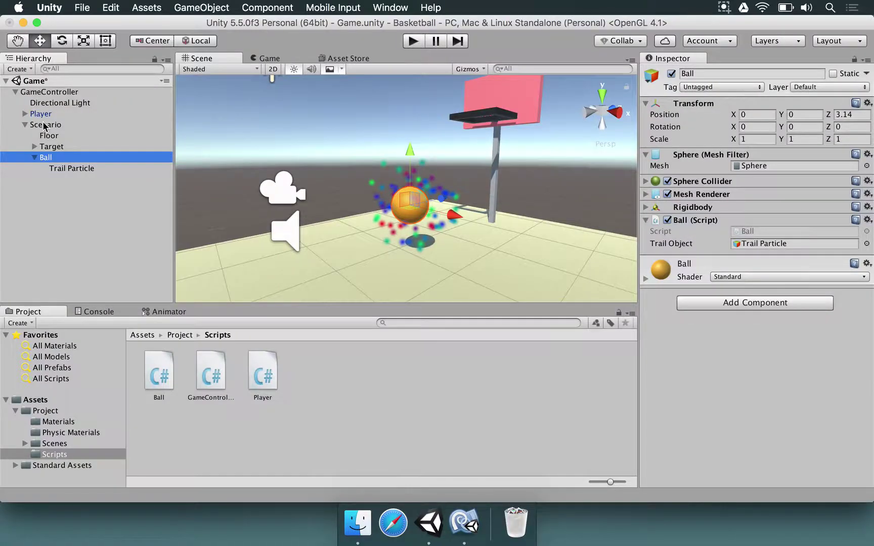
left_click(40, 114)
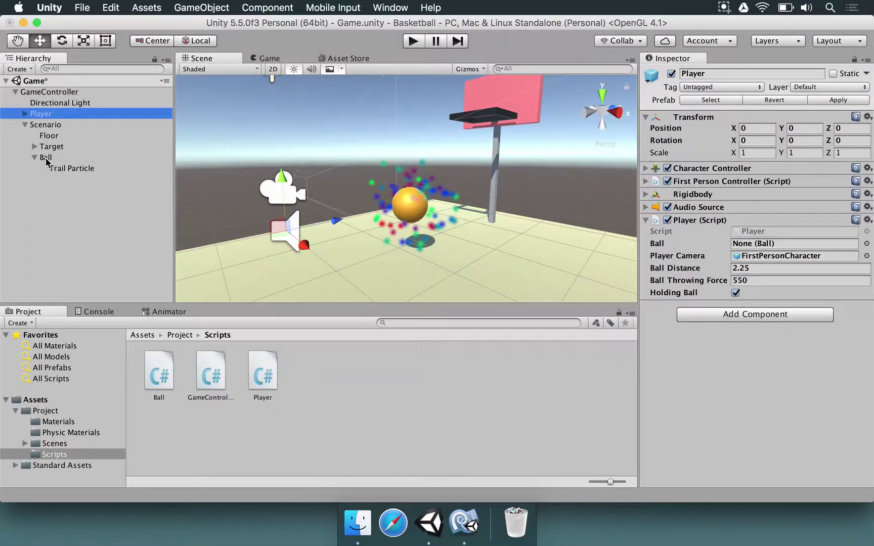
left_click_drag(46, 161, 792, 248)
key("super+s")
- Play the scene, throw the ball at the hoop, and move around to watch its trail
left_click(414, 41)
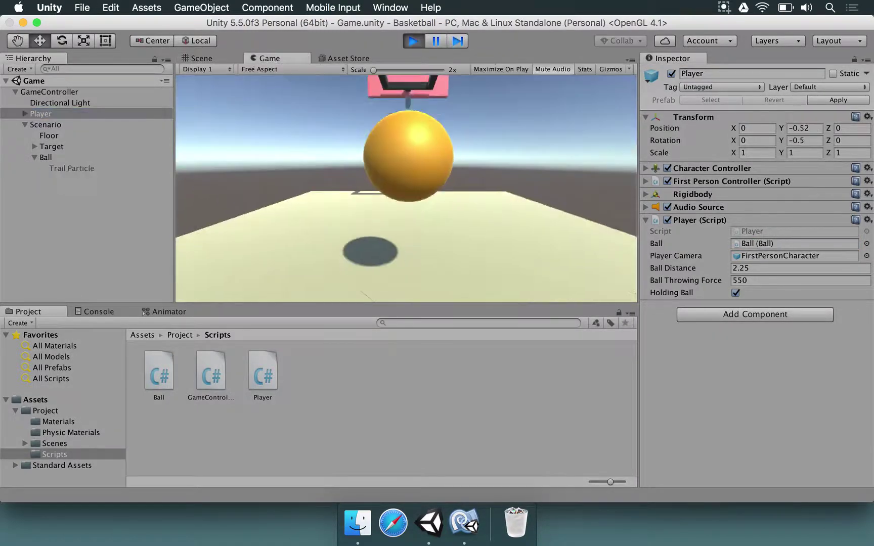
left_click(406, 189)
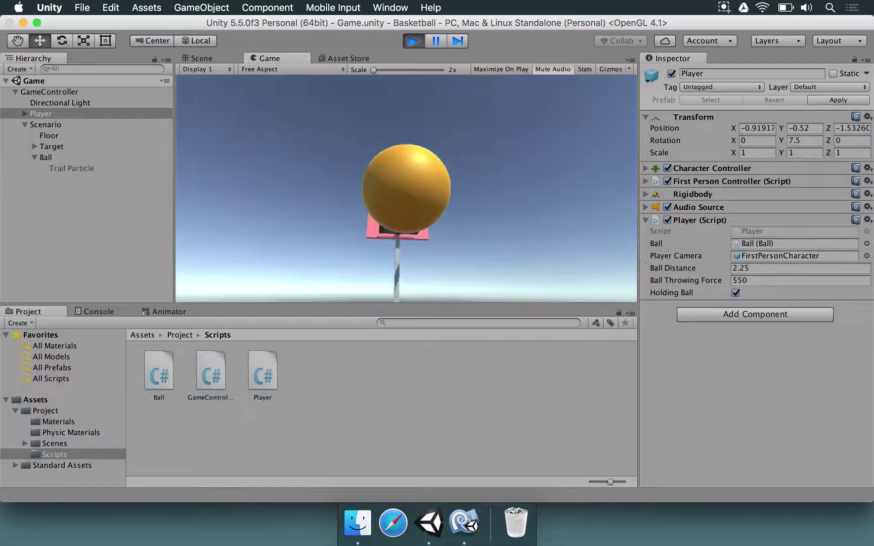
key("a")
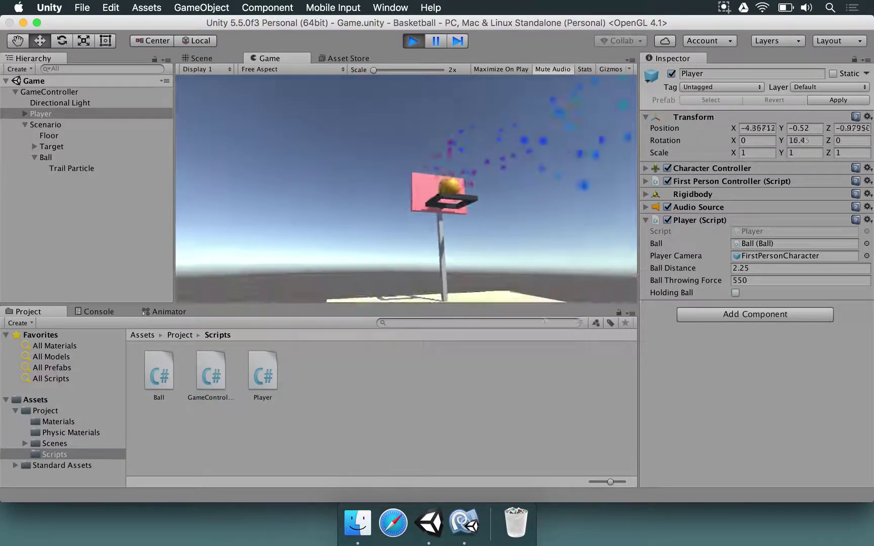
key("w")
key("d")
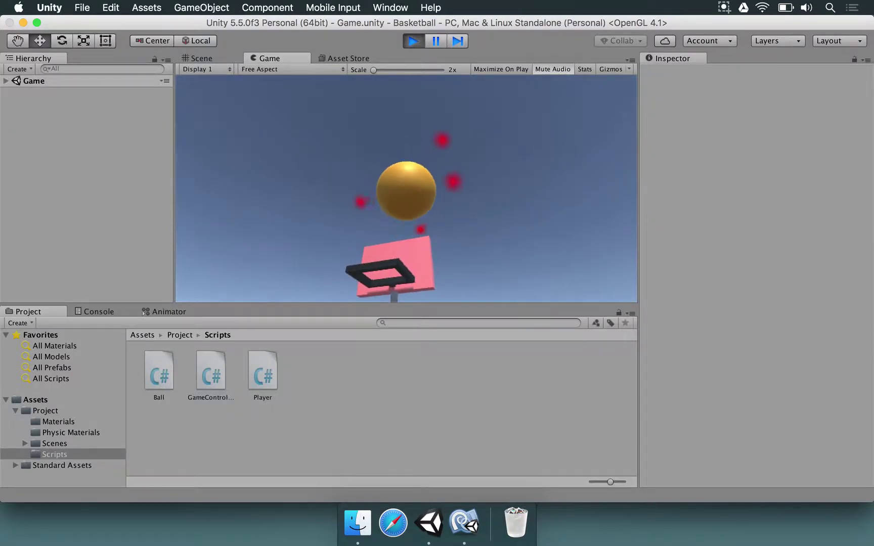
key("space")
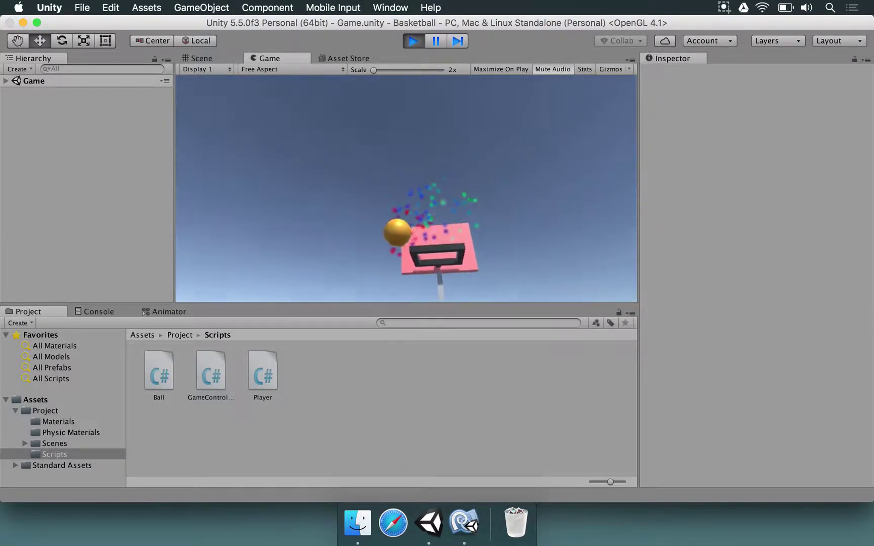